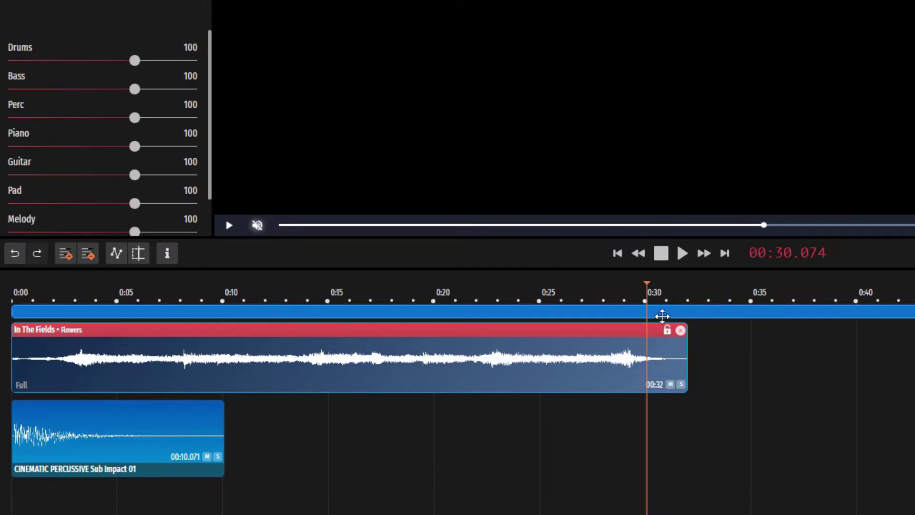
Shorten the In The Fields track to about 13 seconds, then stretch it back to 32 seconds
left_click_drag(686, 372, 222, 373)
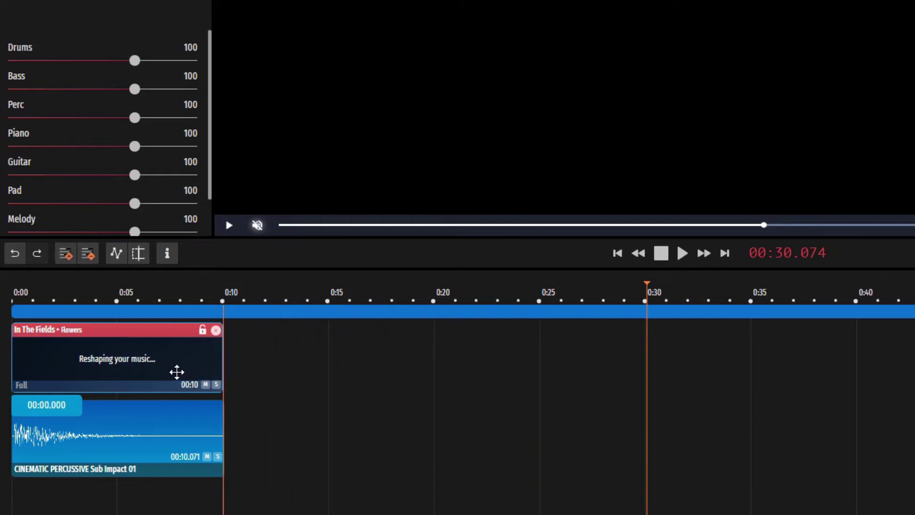
left_click_drag(222, 372, 686, 362)
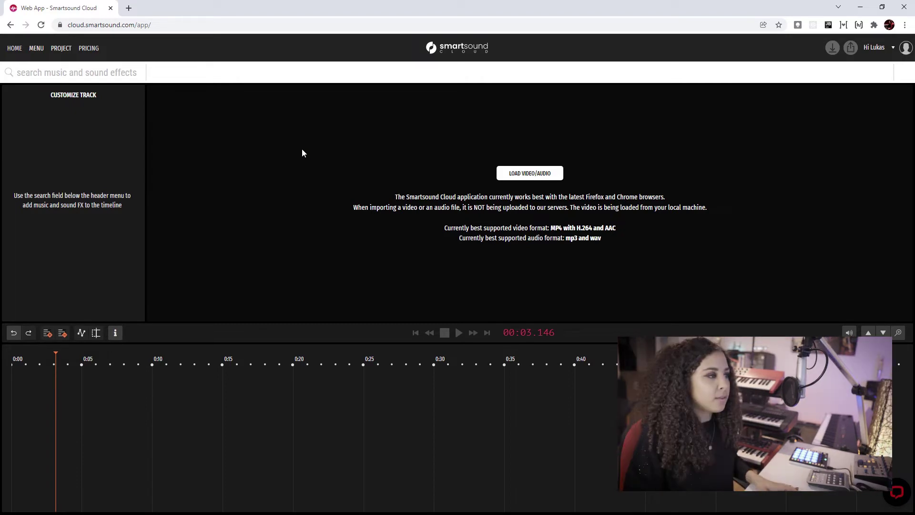
Load demo-norway.mp4 from Explorer, play and pause it, and rewind to 0:00
key("alt+Tab")
left_click_drag(95, 344, 389, 167)
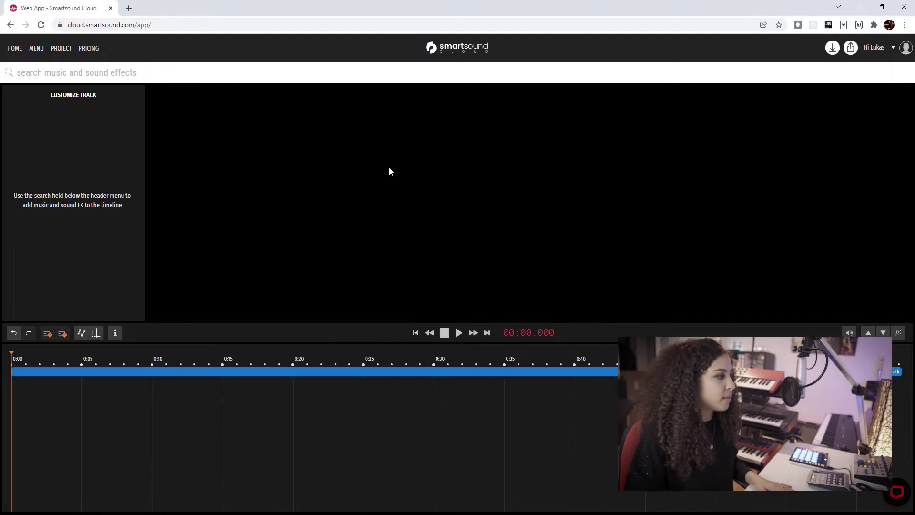
left_click(460, 333)
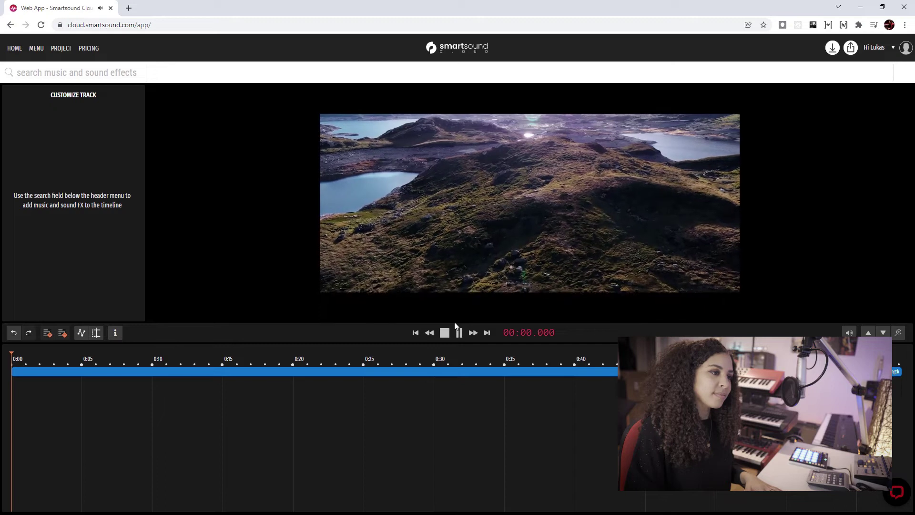
left_click(458, 332)
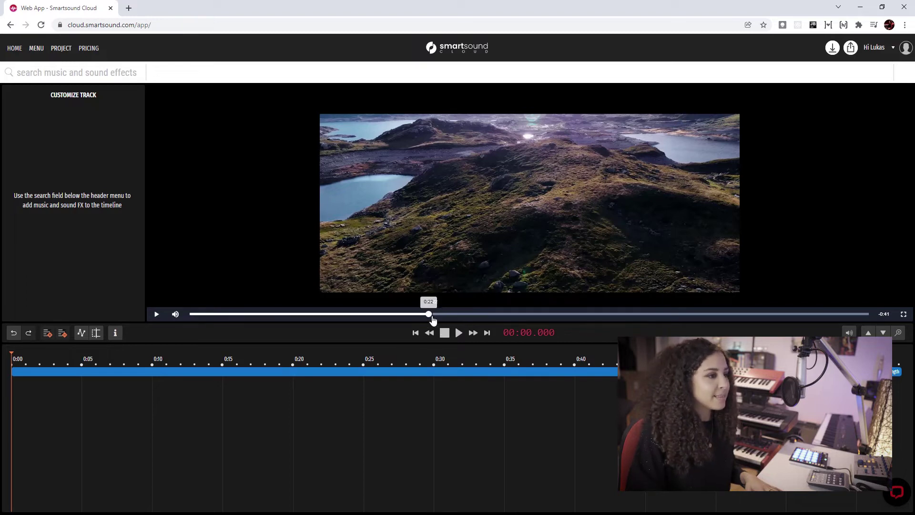
left_click_drag(432, 316, 190, 315)
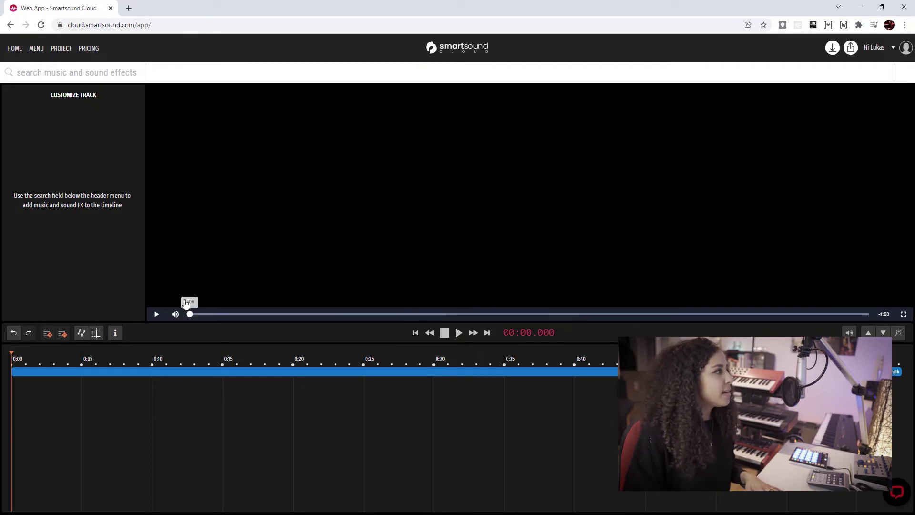
Search sound effects for 'sub impact'
left_click(81, 73)
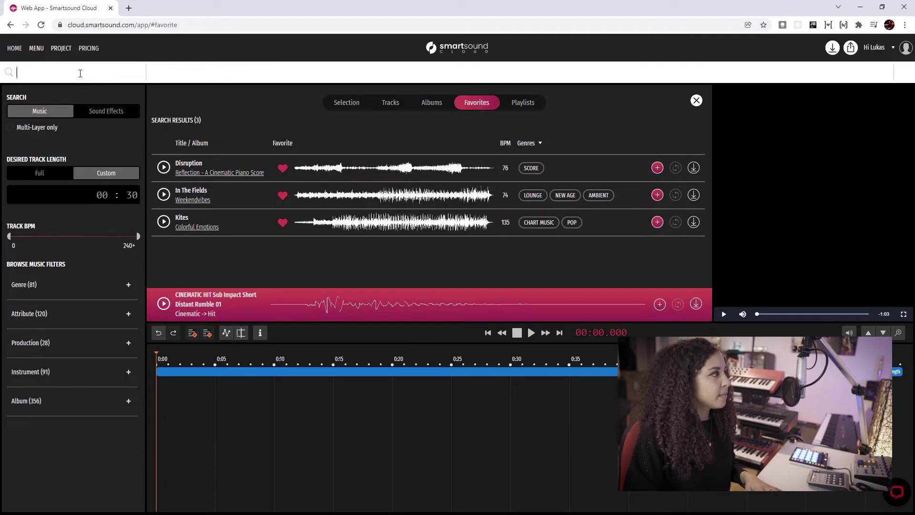
left_click(102, 112)
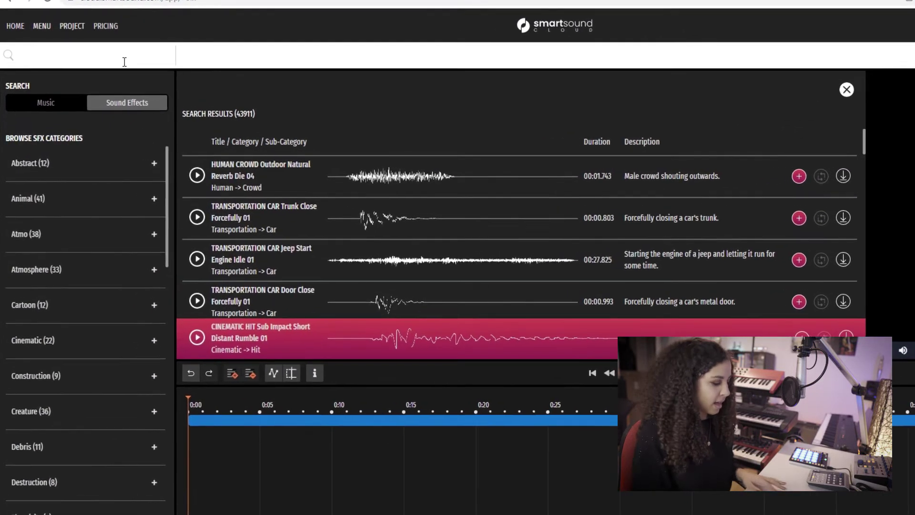
type("sub i")
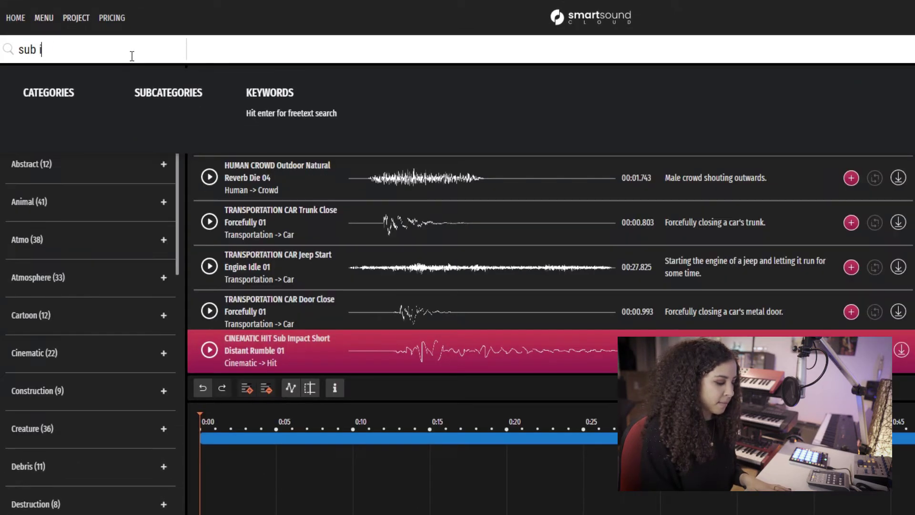
type("mpact")
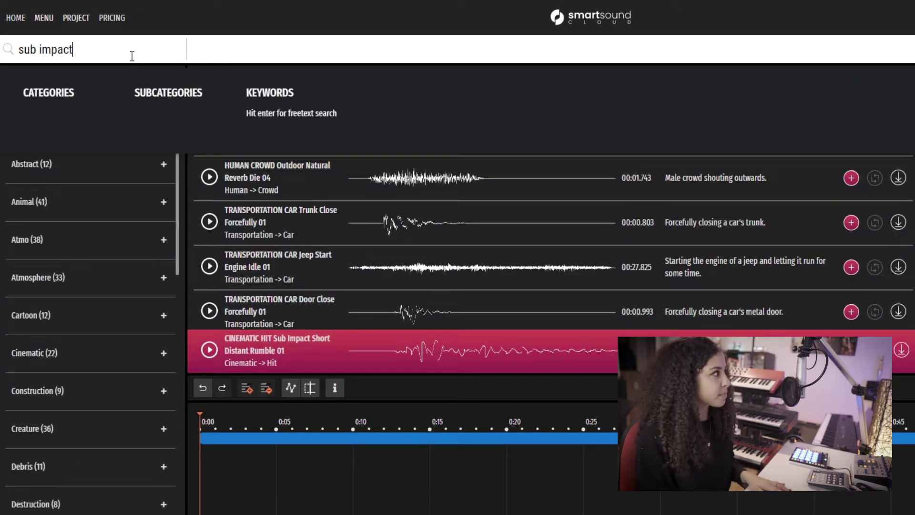
key("Return")
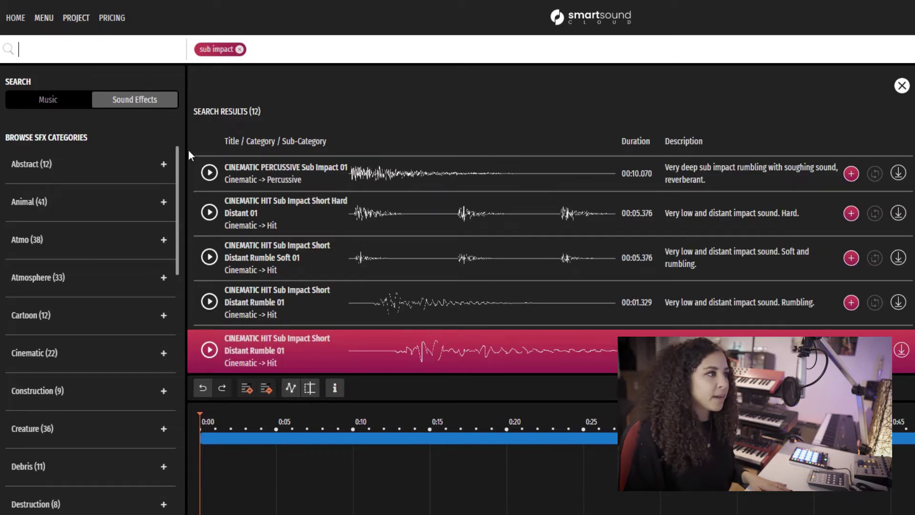
Audition Sub Impact 01, Sub Impact Short Hard Distant 01, Distant Rumble Soft 01 and Distant Rumble 01
left_click(209, 173)
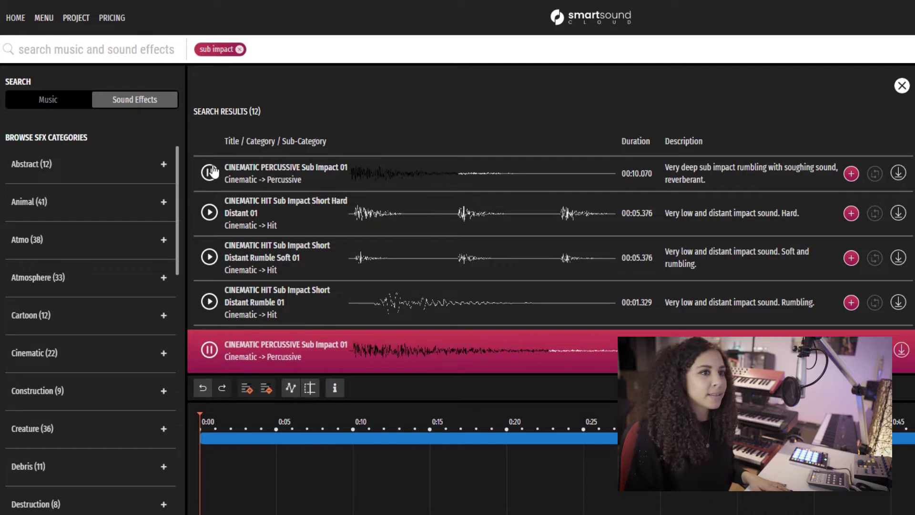
left_click(210, 212)
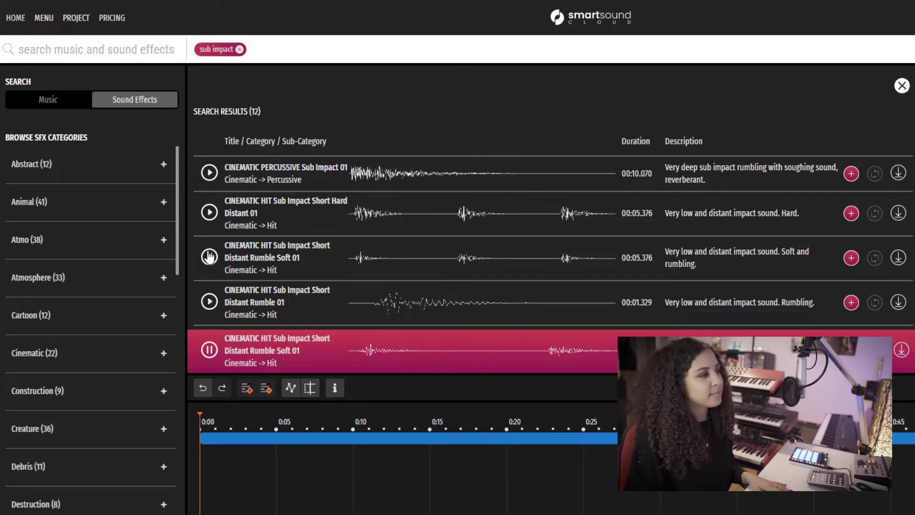
left_click(209, 256)
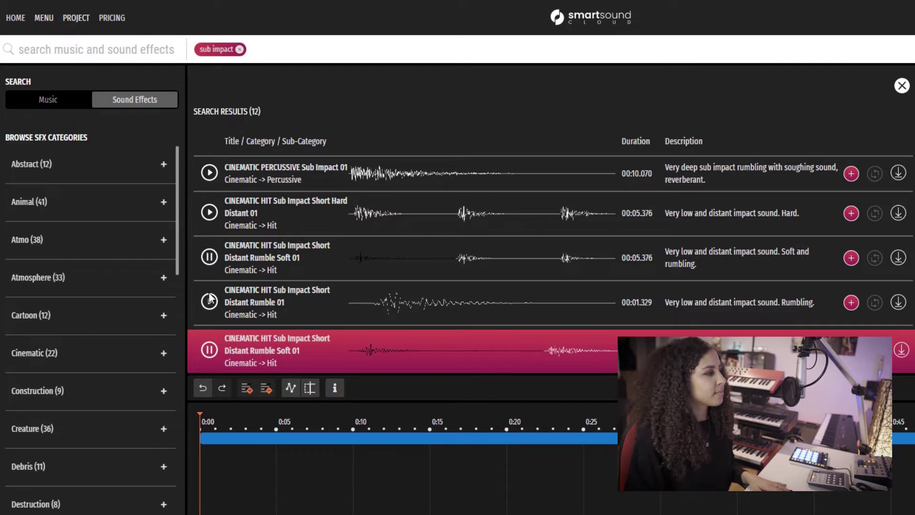
left_click(210, 301)
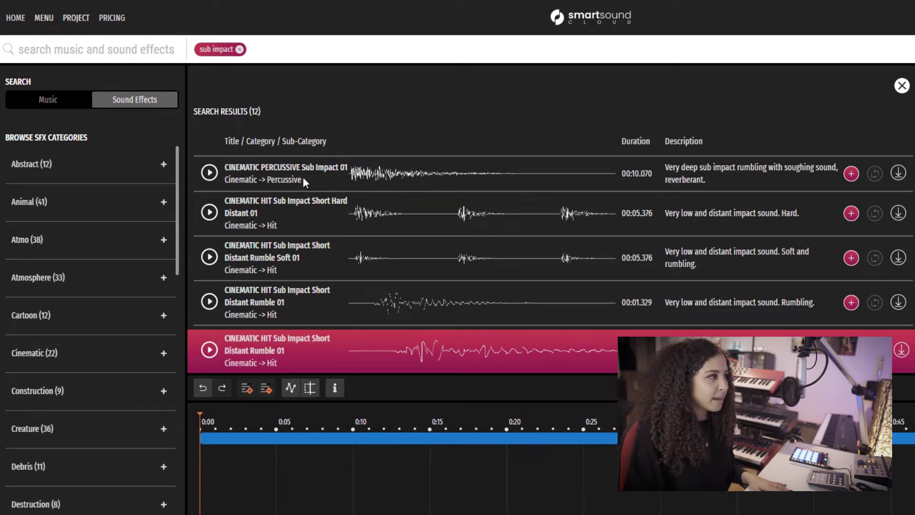
mouse_move(304, 167)
left_mouse_down()
mouse_move(258, 457)
mouse_move(422, 477)
mouse_move(355, 85)
mouse_move(307, 164)
left_mouse_up()
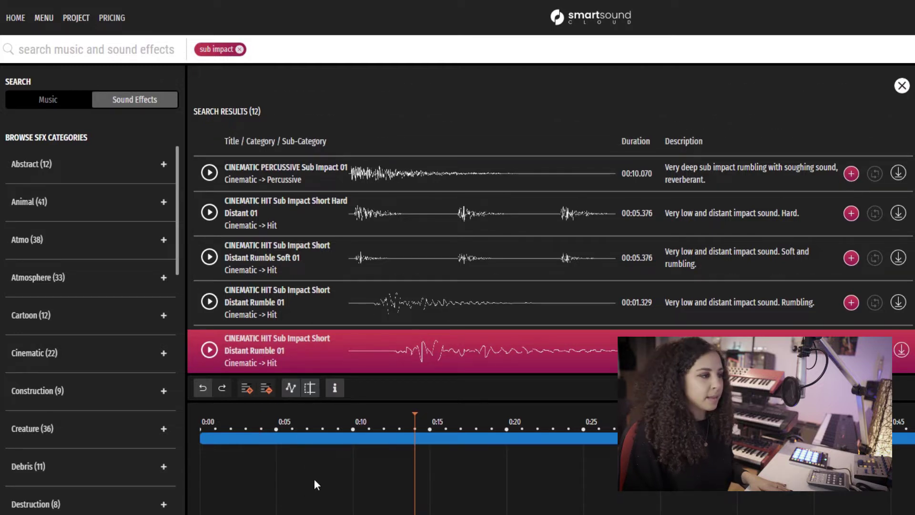
left_click_drag(414, 416, 204, 420)
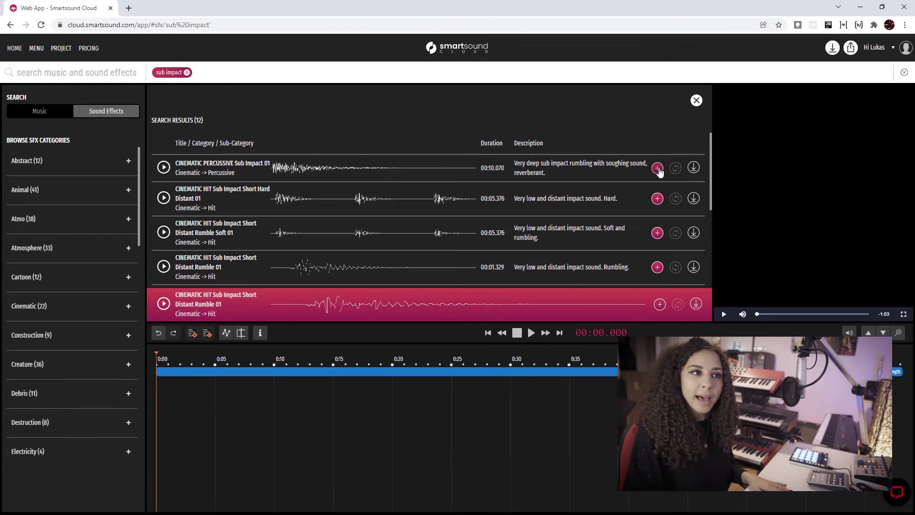
Add CINEMATIC PERCUSSIVE Sub Impact 01 to the timeline and play it with the video until 00:05.538
left_click(670, 168)
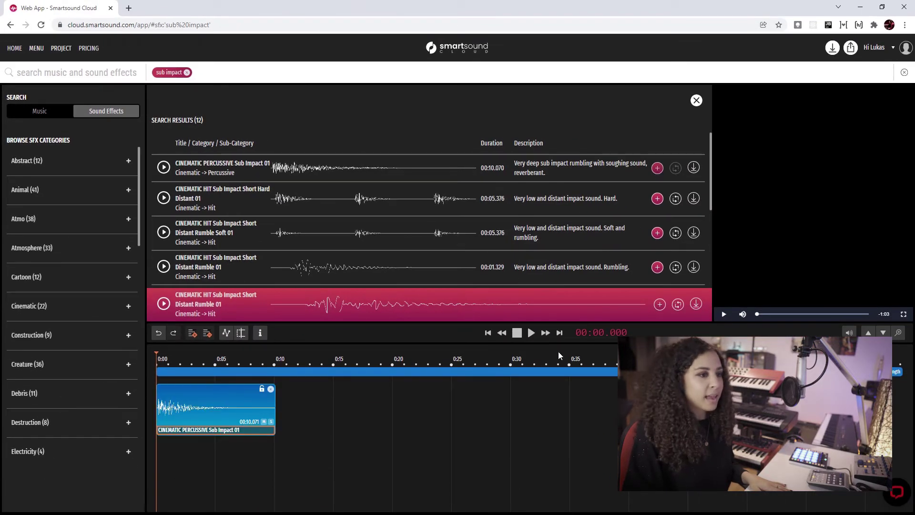
left_click(532, 334)
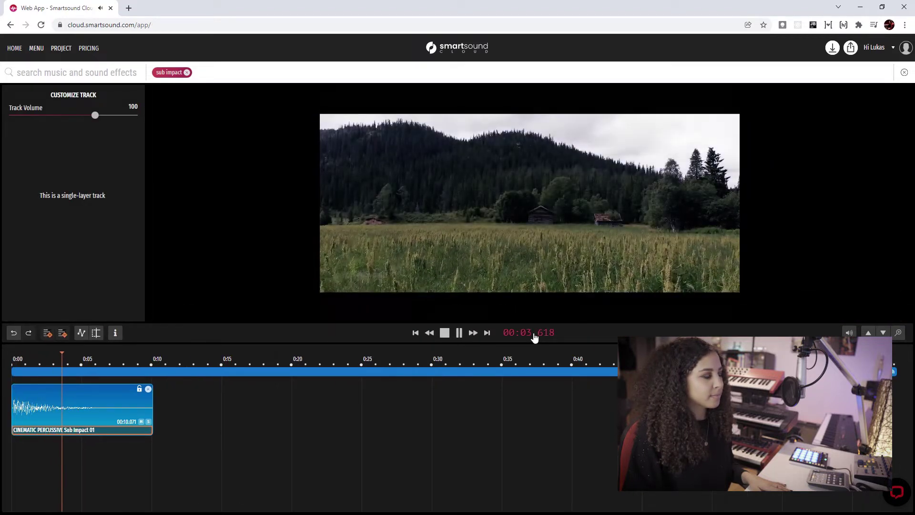
left_click(457, 333)
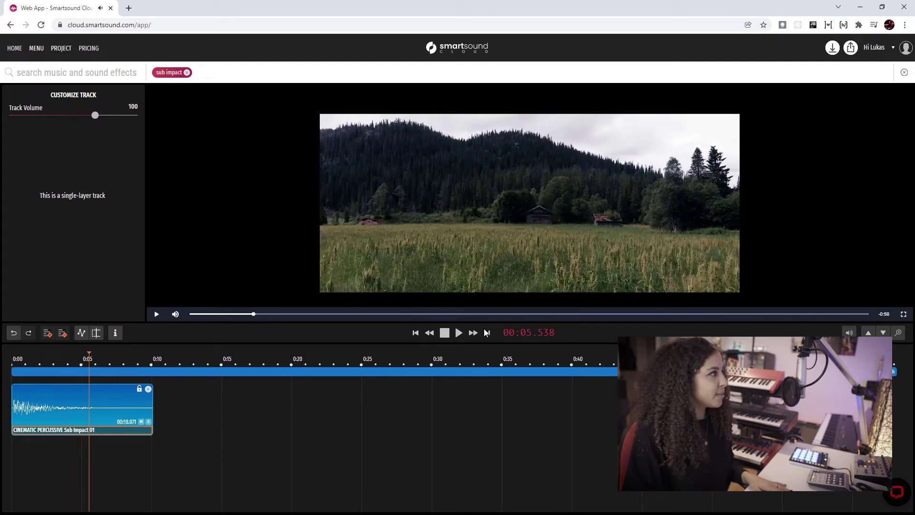
Clear the 'sub impact' search, switch to Music Favorites, and place In The Fields on the timeline
left_click(84, 76)
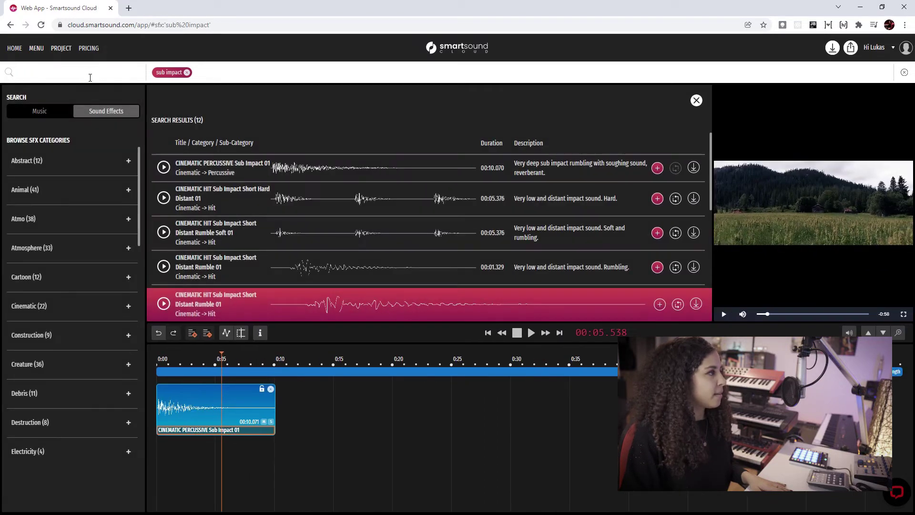
left_click(188, 74)
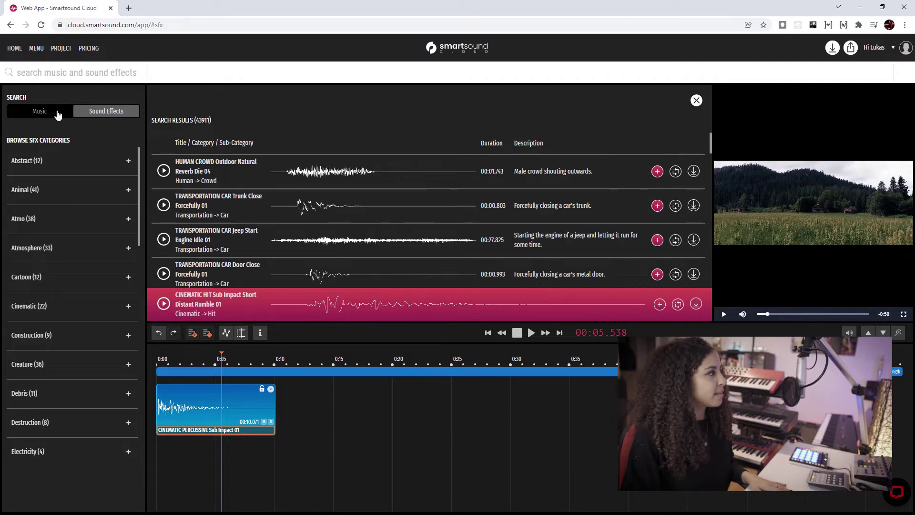
left_click(61, 115)
left_click(60, 70)
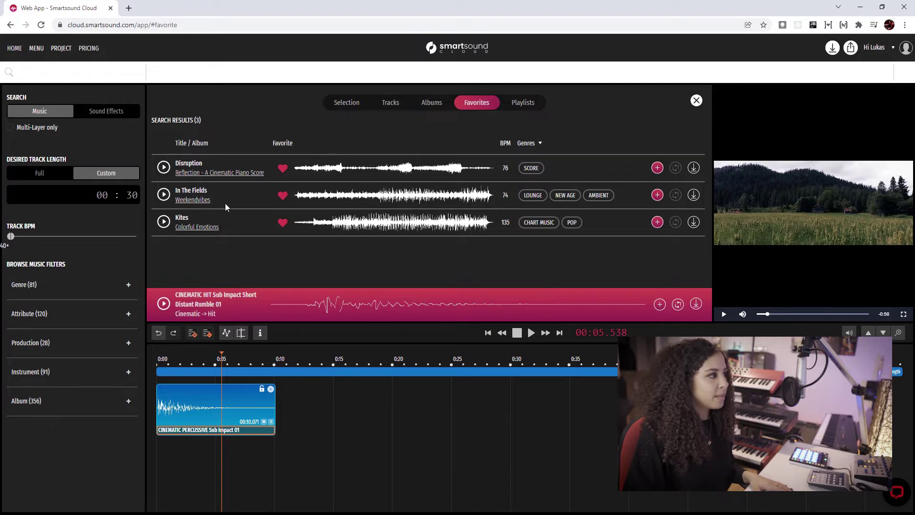
left_click_drag(231, 200, 154, 446)
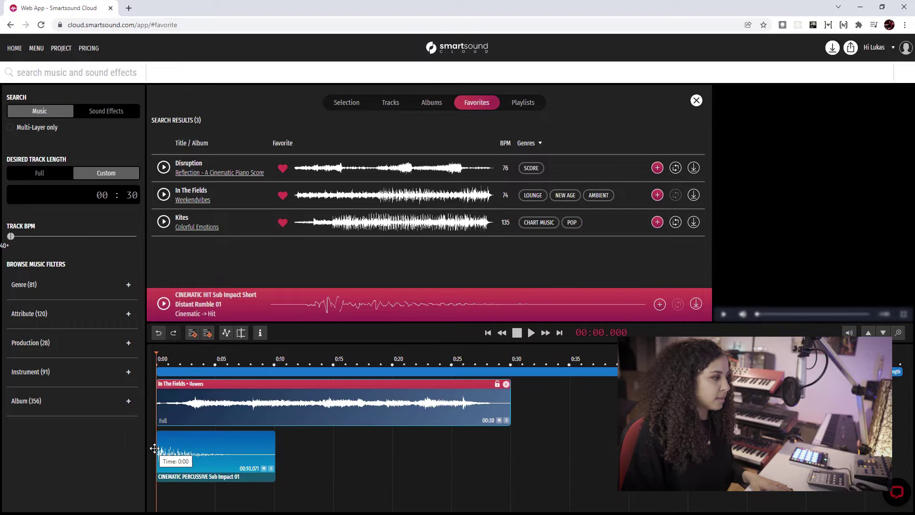
Close the search results and play the video with both audio clips to 00:29.450
left_click(531, 333)
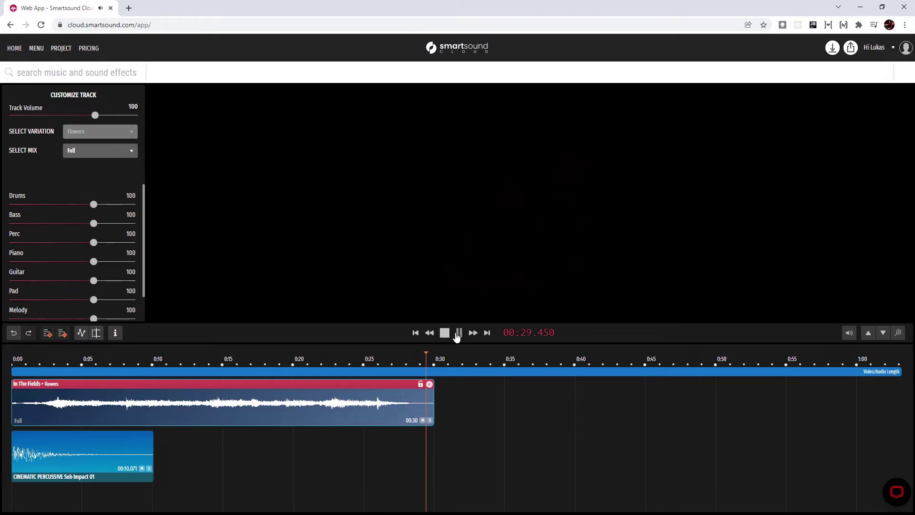
Extend the In The Fields clip to 00:32 and preview its ending from about 0:26
left_click(459, 333)
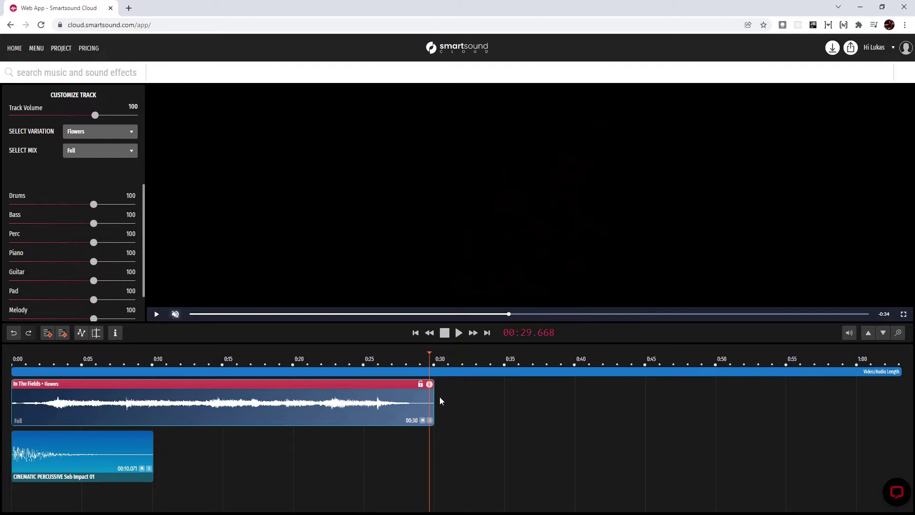
left_click_drag(445, 405, 449, 405)
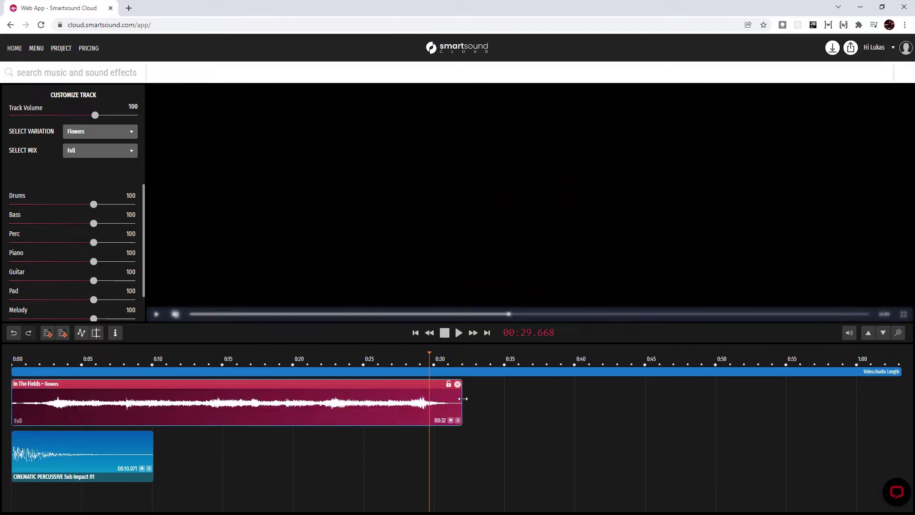
left_click(382, 358)
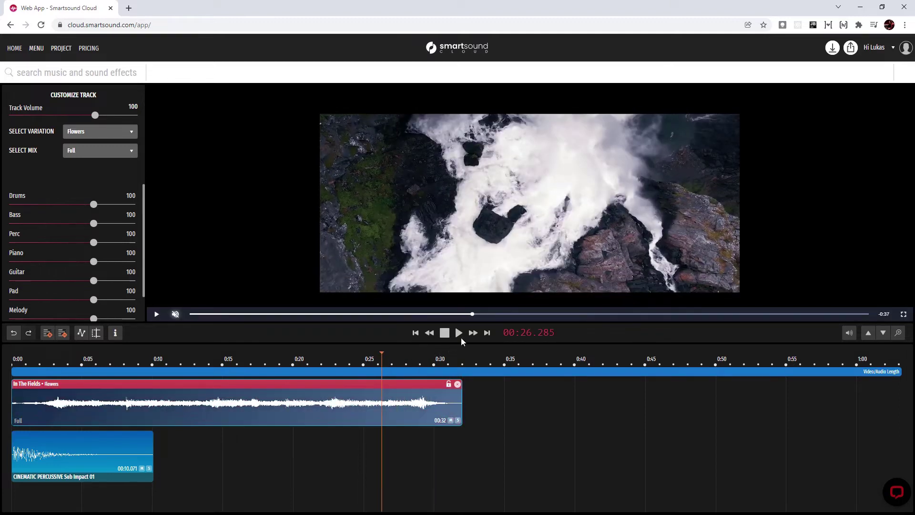
left_click(459, 332)
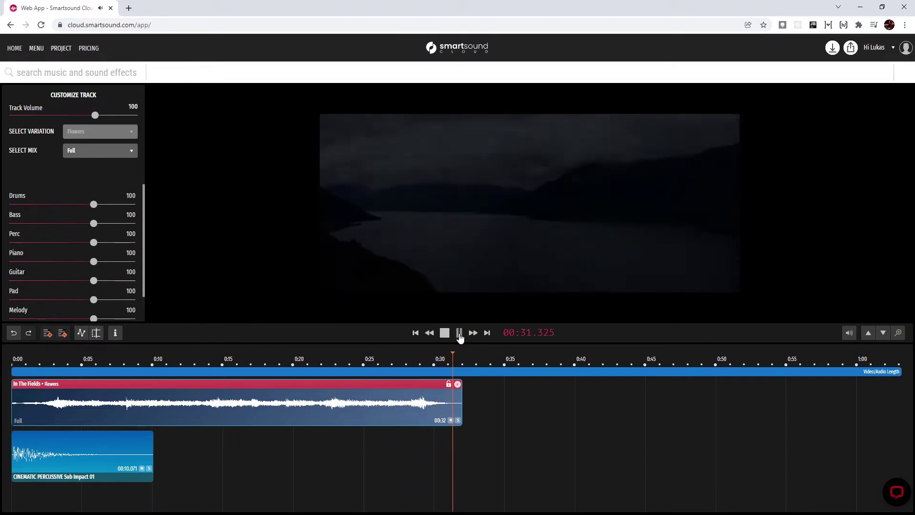
left_click(459, 334)
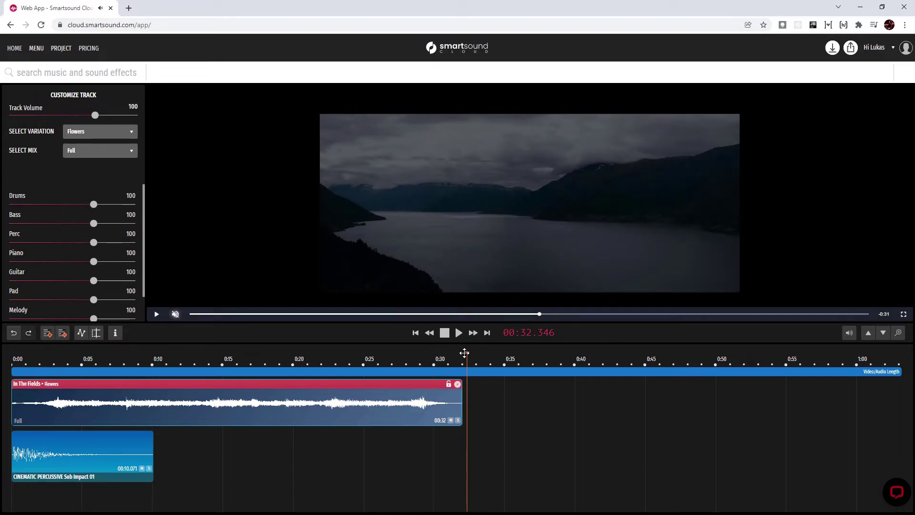
left_click(435, 353)
mouse_move(176, 314)
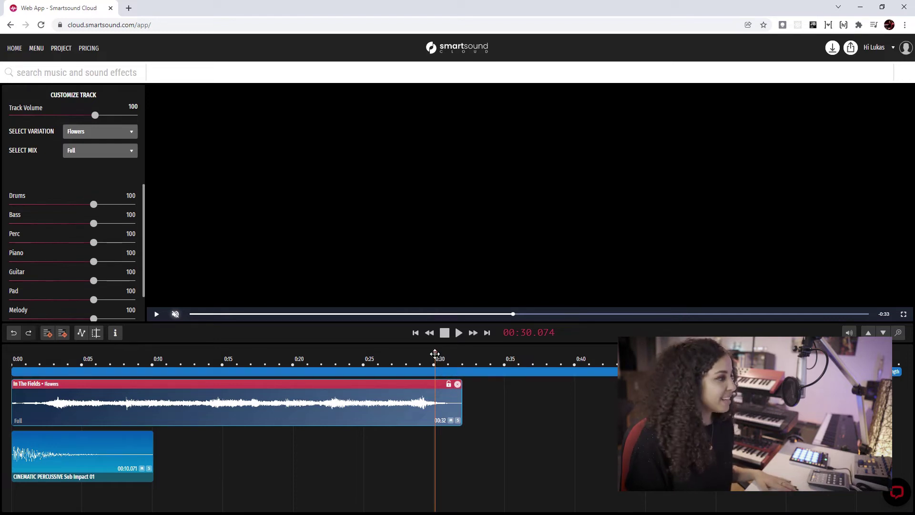
Trim the In The Fields clip to about 10 seconds and play it from 0:00
left_click_drag(460, 413, 125, 412)
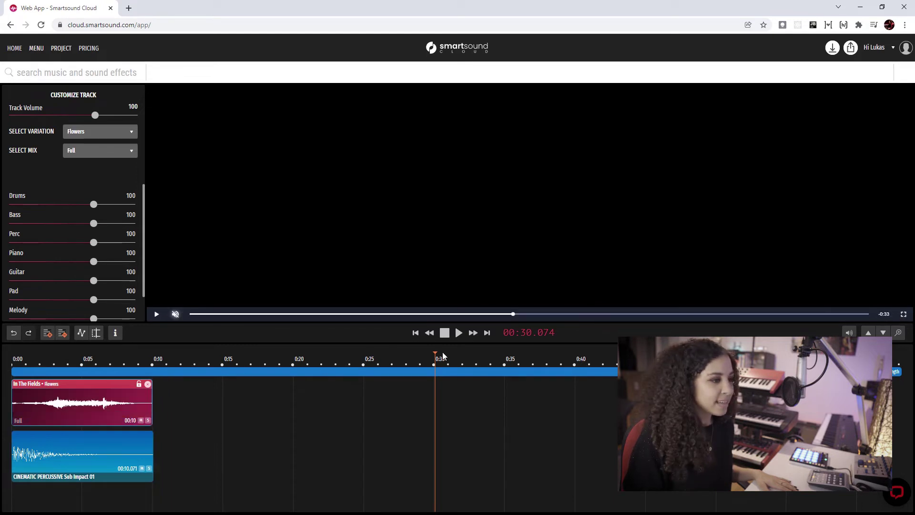
left_click(2, 361)
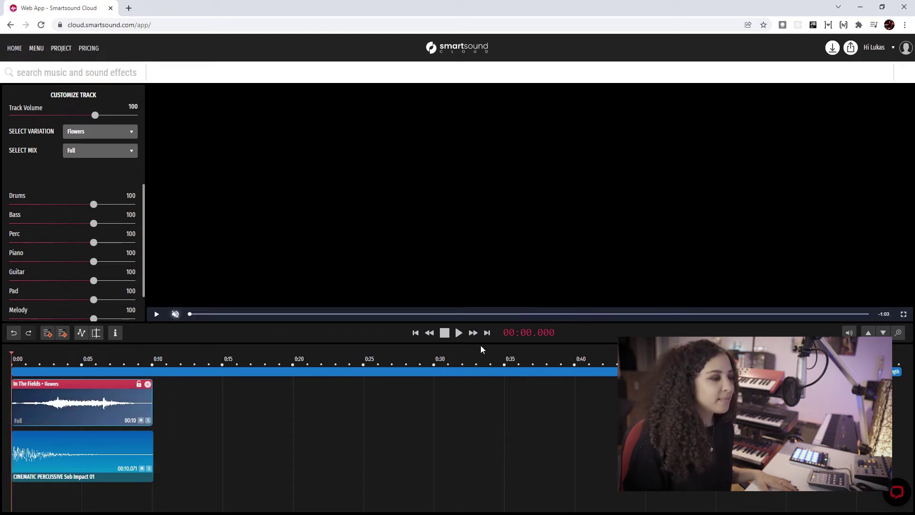
left_click(459, 333)
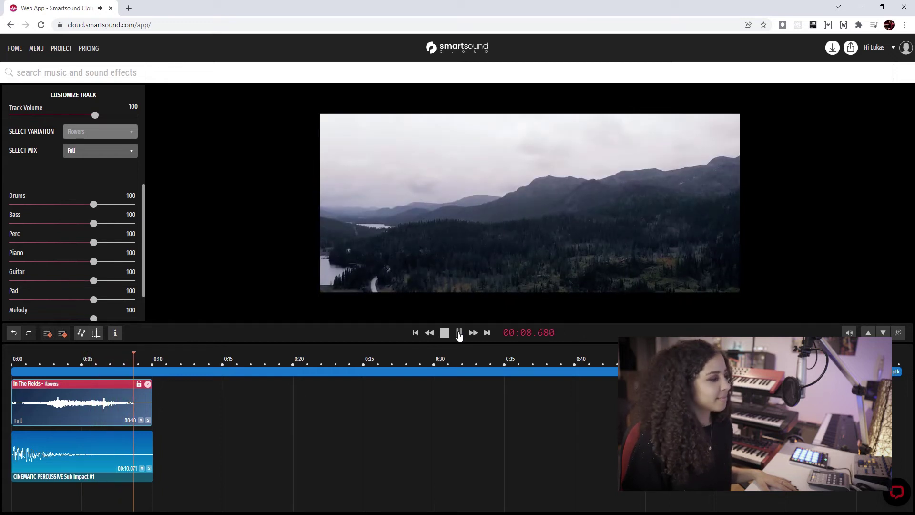
left_click(459, 335)
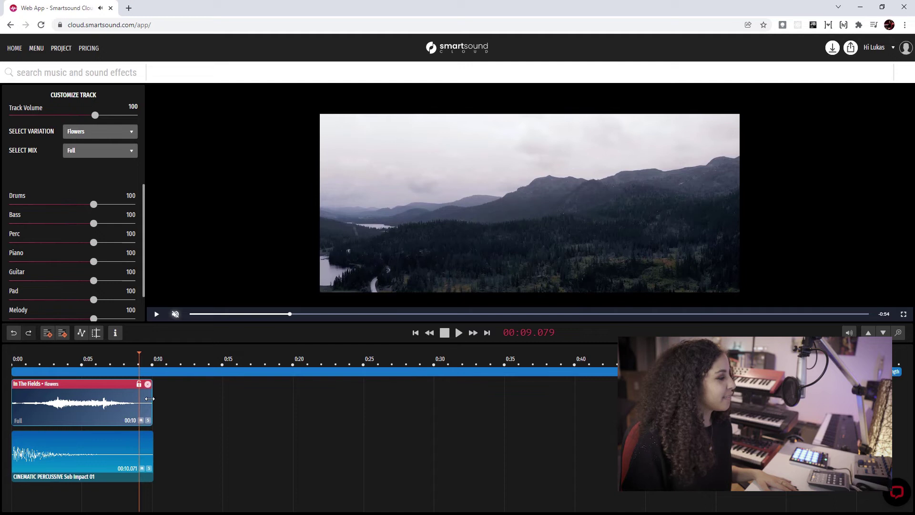
Trim the clip further to 5 seconds and play it again from the start
left_click_drag(149, 399, 82, 399)
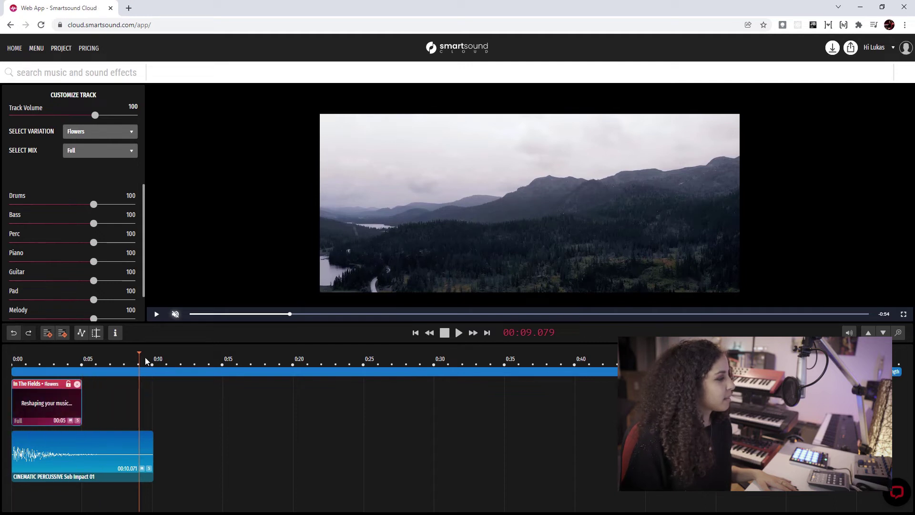
left_click_drag(139, 356, 10, 356)
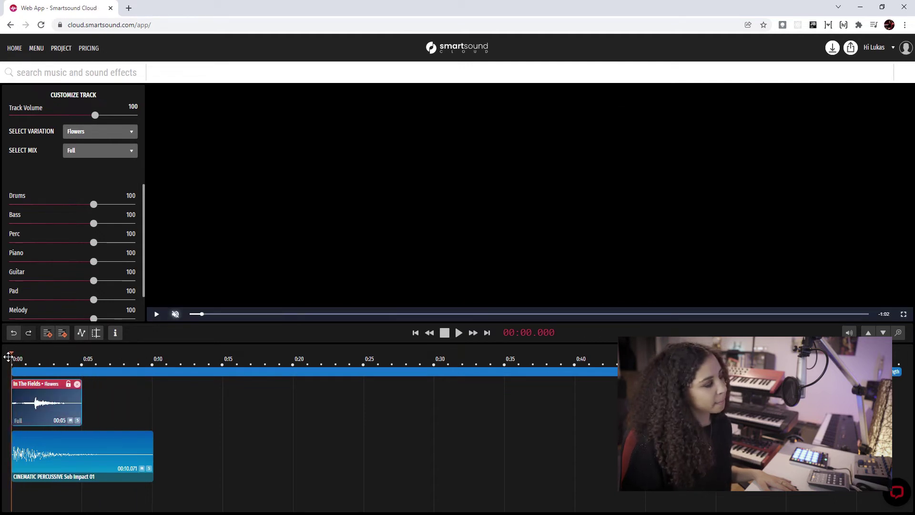
left_click(458, 333)
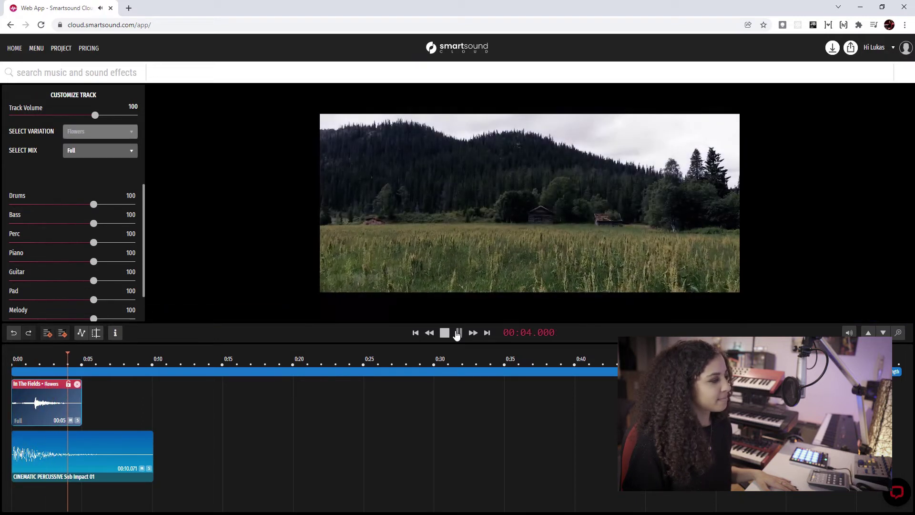
left_click(458, 333)
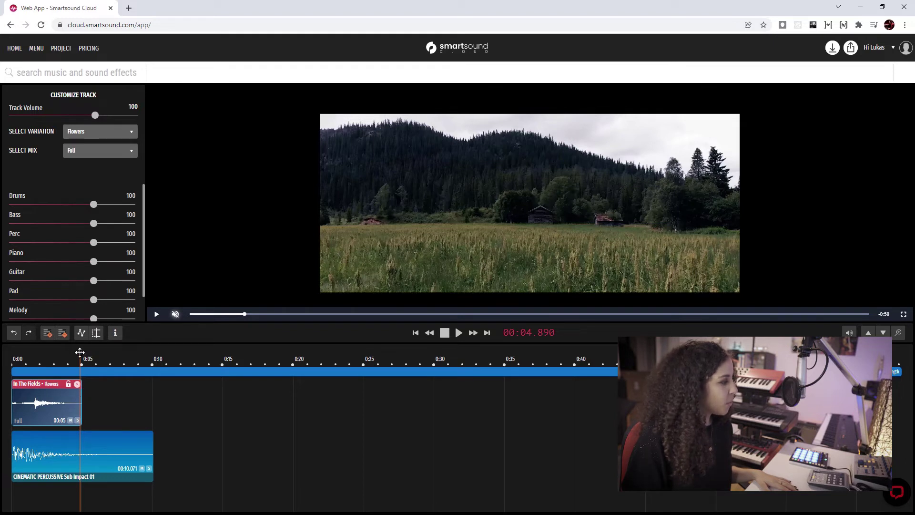
Stretch the In The Fields clip back to 00:32 and return playback to 00:00
left_click_drag(78, 352, 70, 356)
left_click_drag(152, 402, 482, 416)
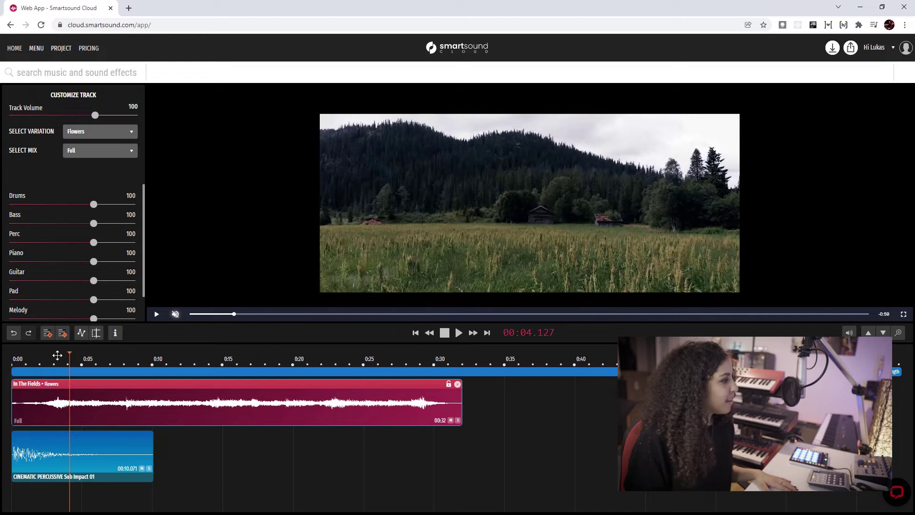
left_click(10, 358)
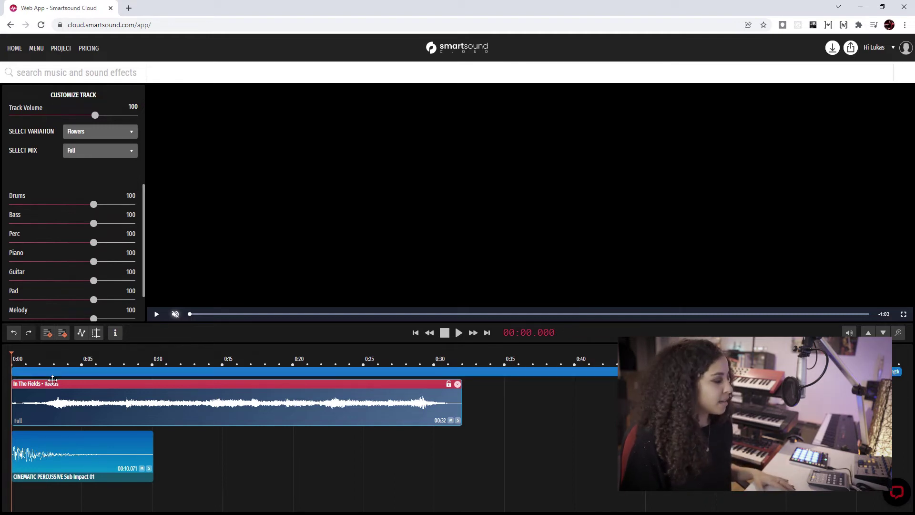
Lower the In The Fields track volume to 54, keeping the Flowers variation
left_click(53, 384)
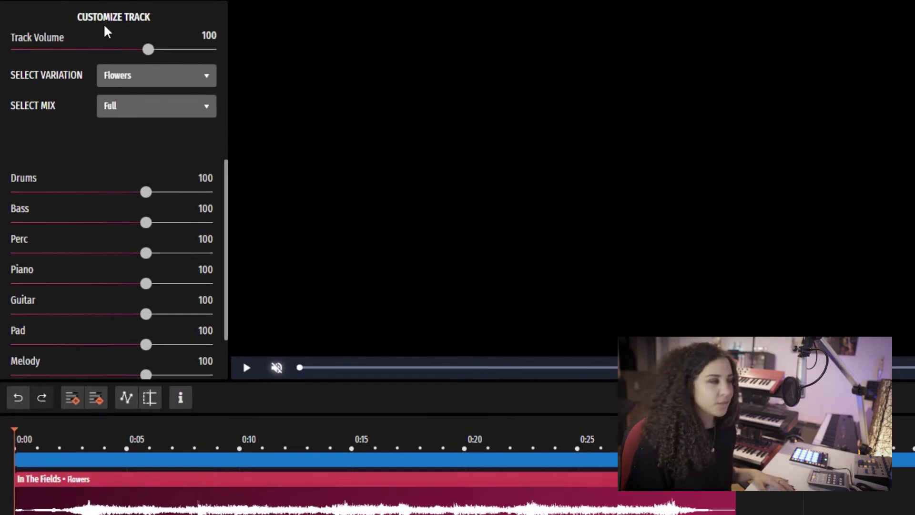
left_click_drag(148, 48, 85, 54)
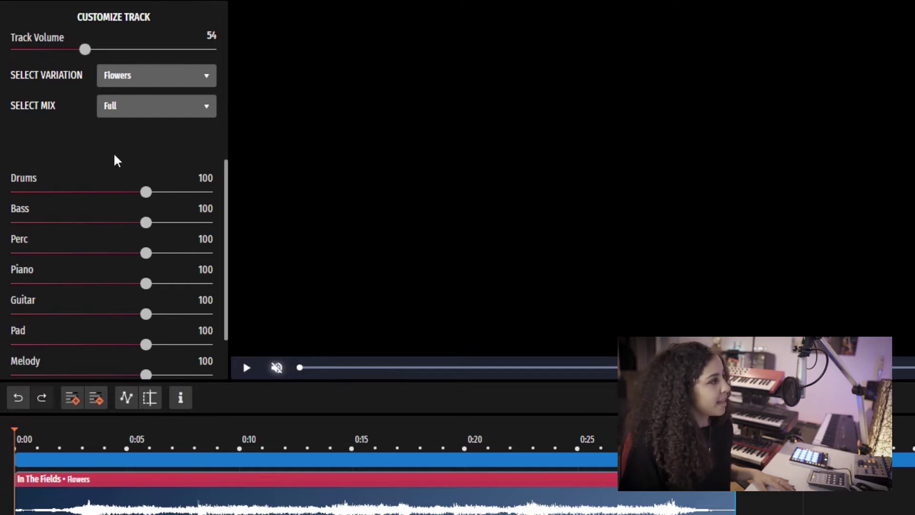
left_click(113, 74)
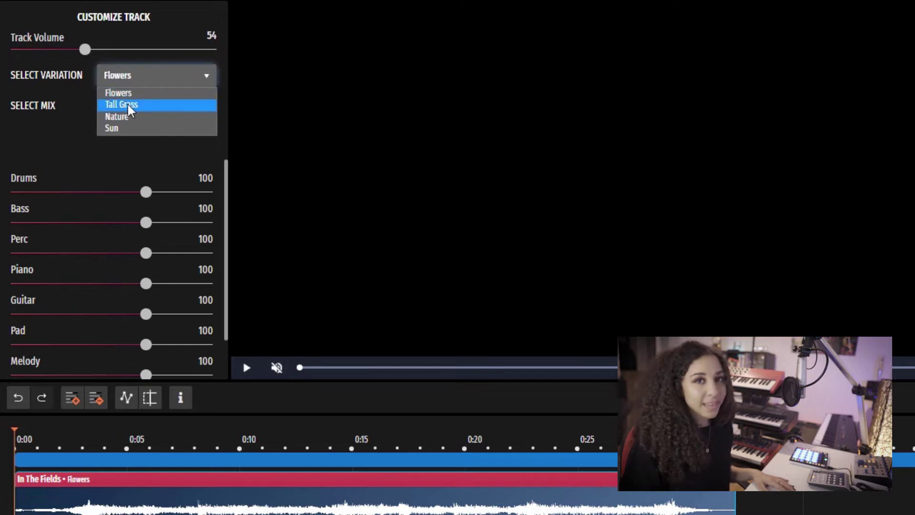
left_click(82, 139)
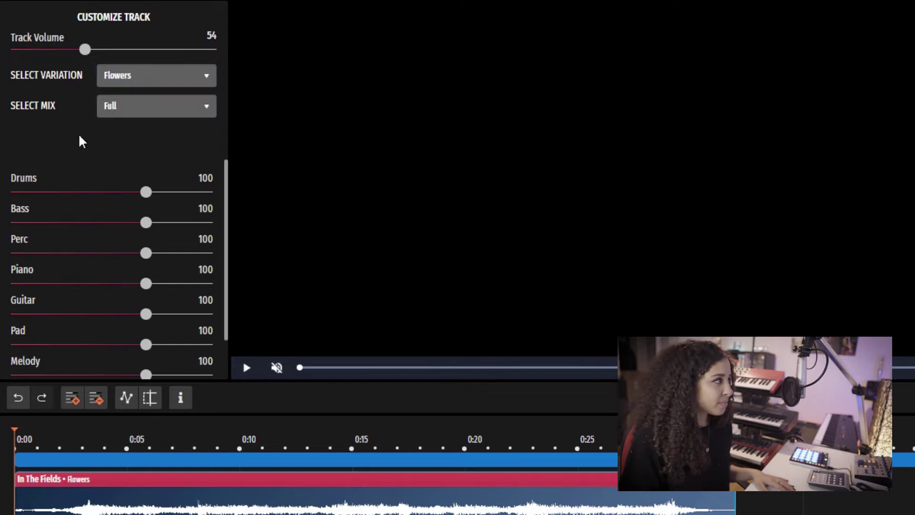
Try the Light and Drums Only mixes, then set the mix back to Full
left_click(135, 119)
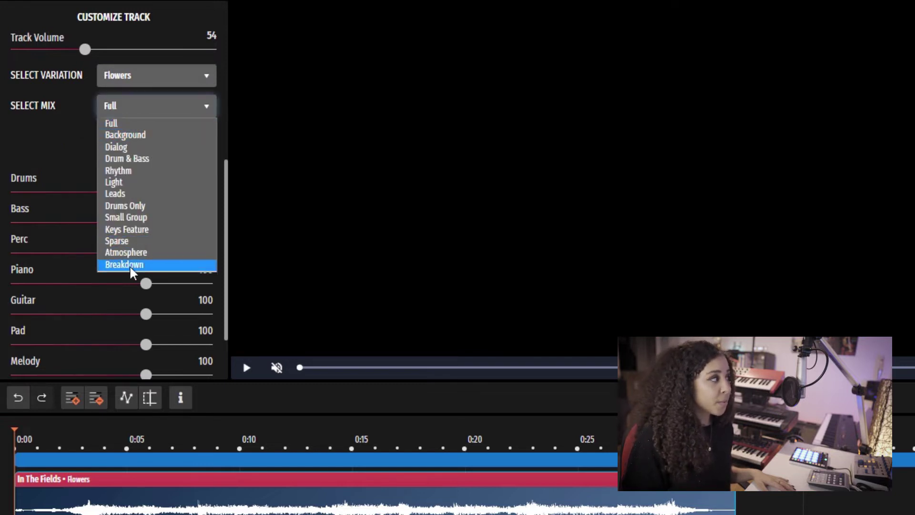
left_click(135, 183)
left_click(143, 115)
left_click(149, 213)
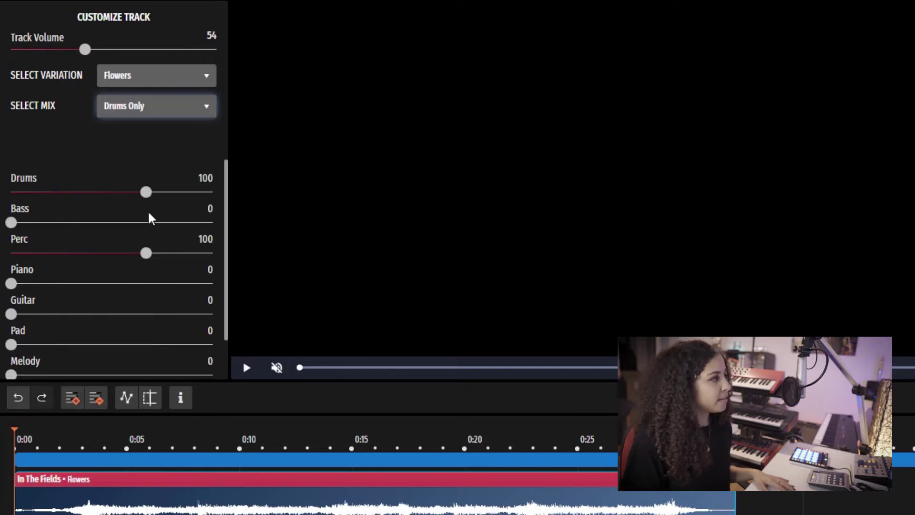
left_click(198, 114)
left_click(191, 124)
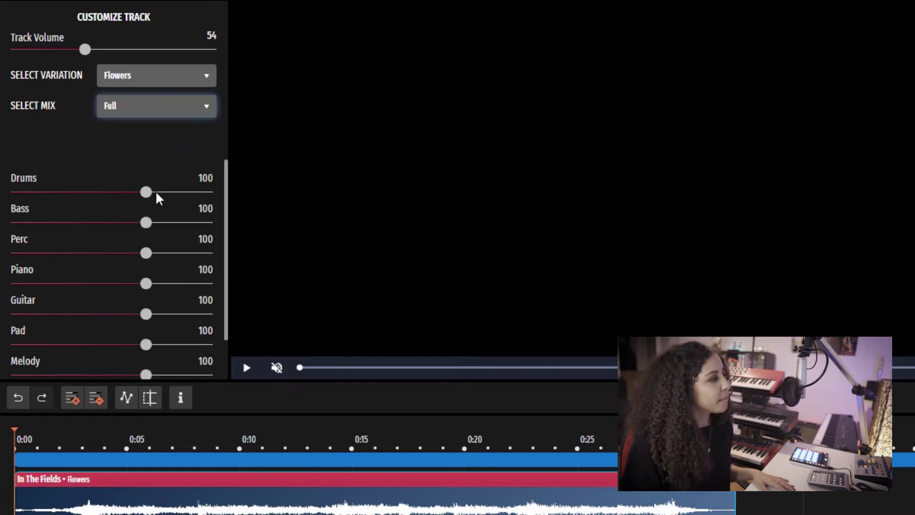
Make a custom In The Fields mix with Drums, Perc, Piano and FX stems at 0
left_click_drag(134, 195, 50, 196)
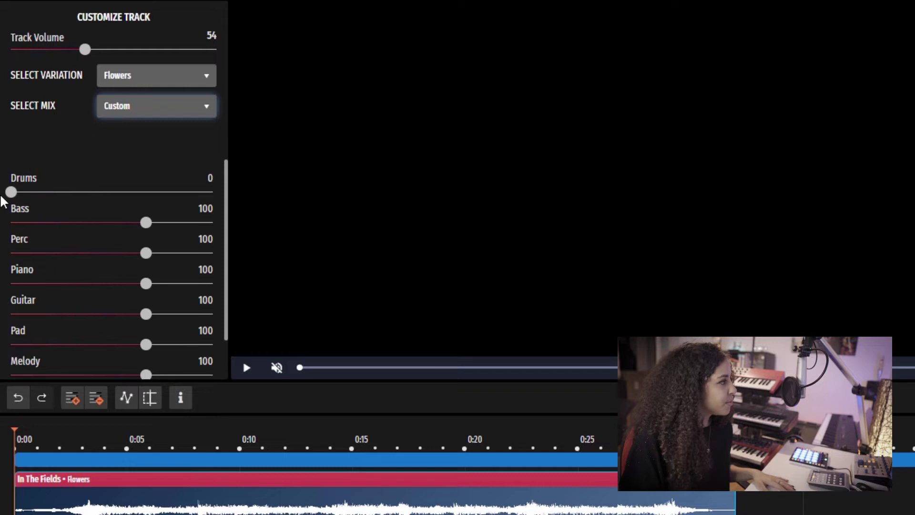
left_click_drag(146, 255, 1, 259)
left_click_drag(147, 285, 1, 285)
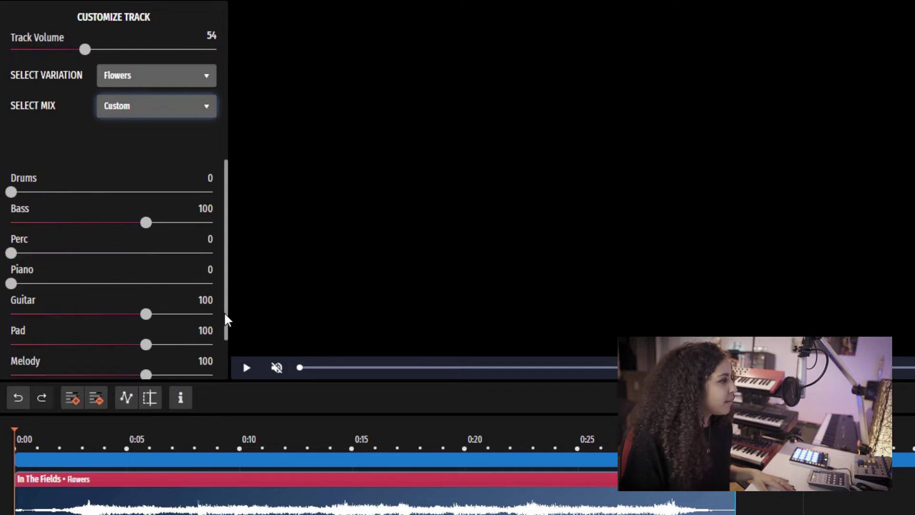
left_click_drag(226, 319, 227, 357)
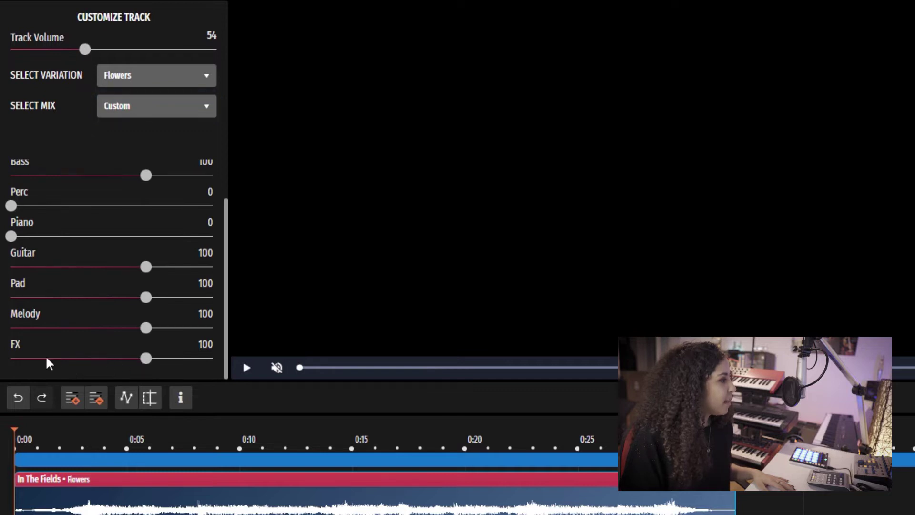
left_click_drag(146, 358, 1, 361)
left_click_drag(226, 337, 225, 286)
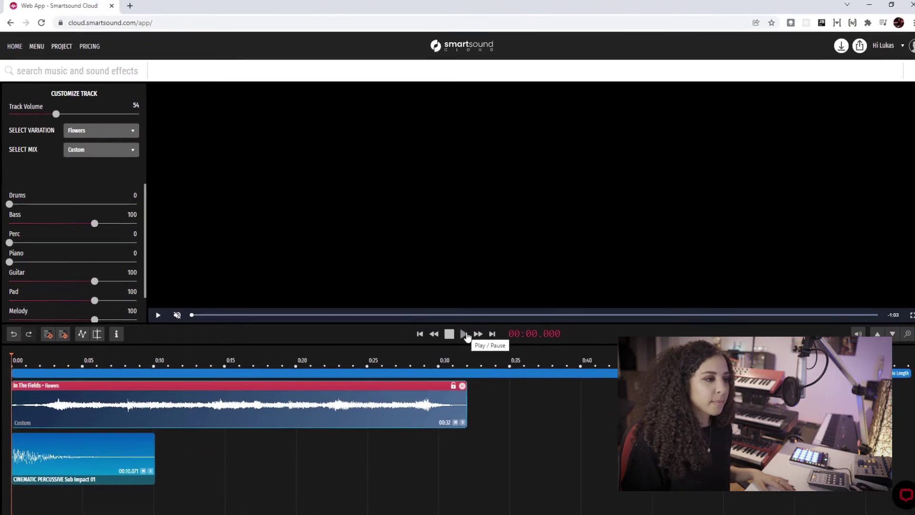
left_click(466, 334)
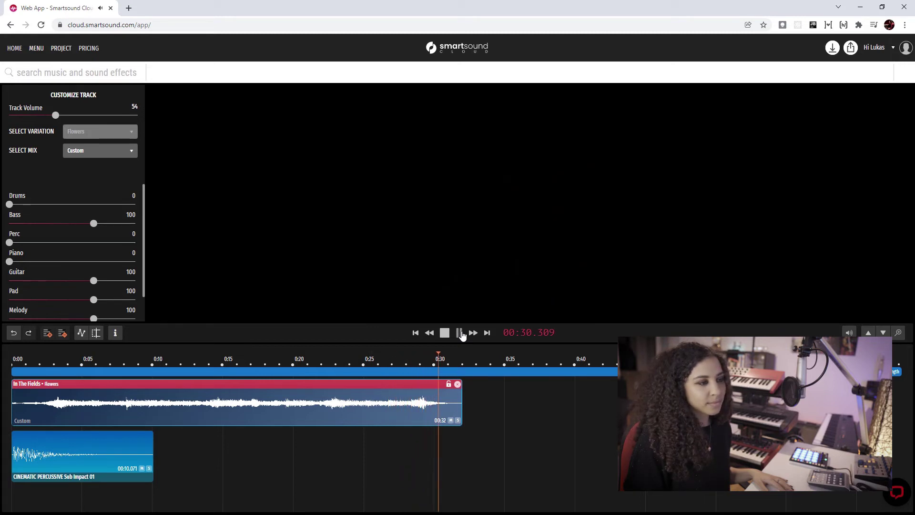
left_click(461, 333)
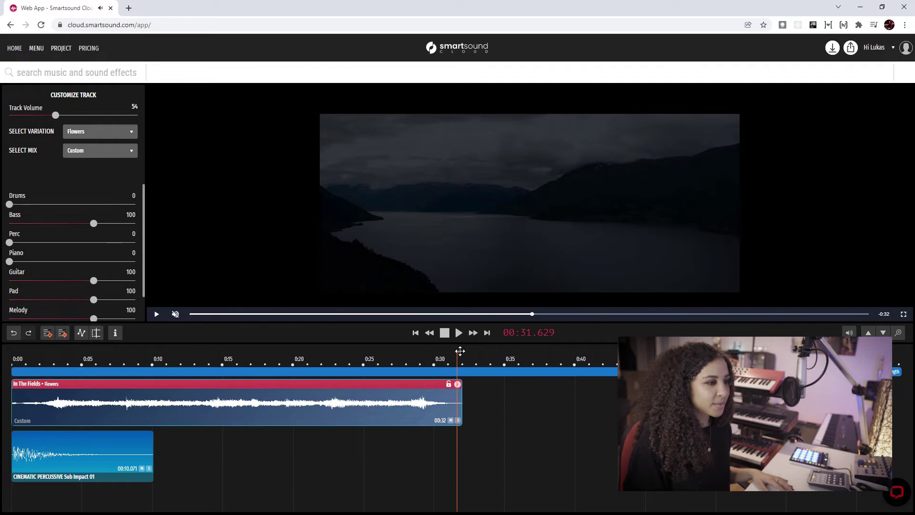
left_click_drag(269, 344, 10, 347)
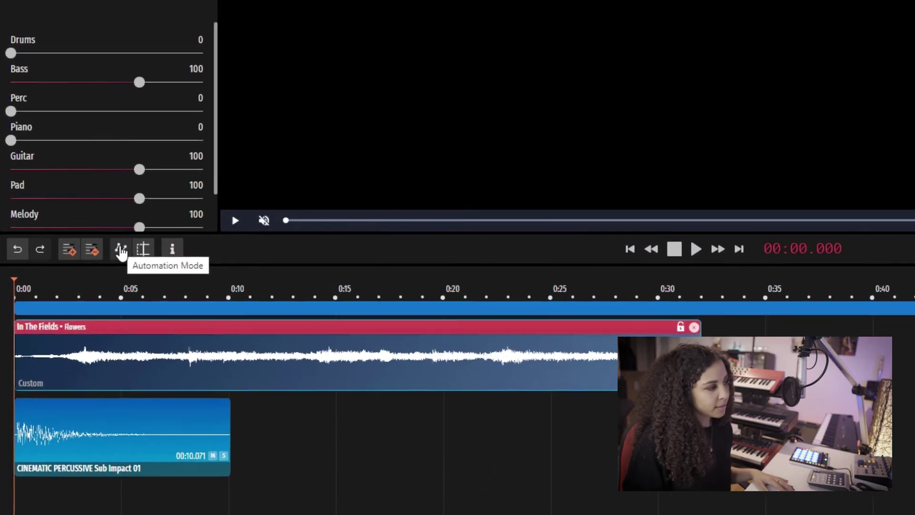
In envelope mode, add In The Fields volume points near 0:02, 0:05, 0:12, 0:14, 0:16 and 0:18
left_click(121, 247)
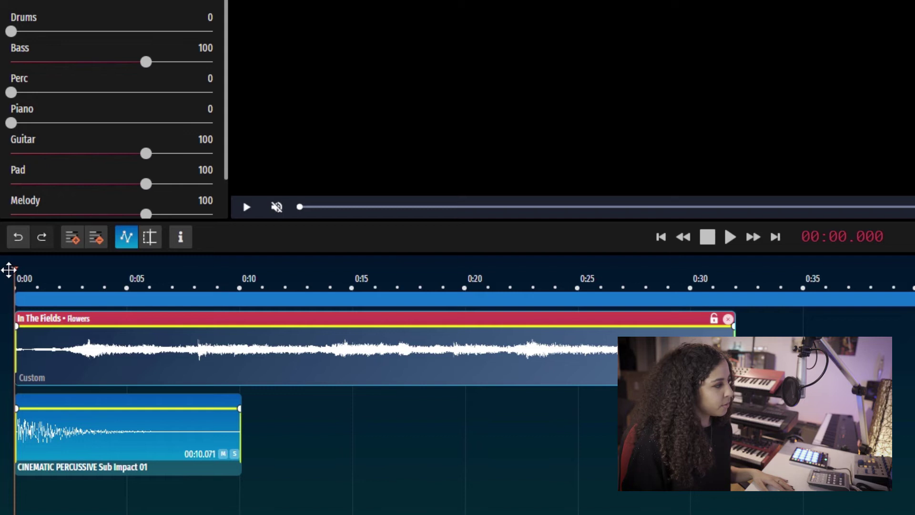
left_click_drag(21, 267, 66, 270)
left_click_drag(74, 331, 75, 329)
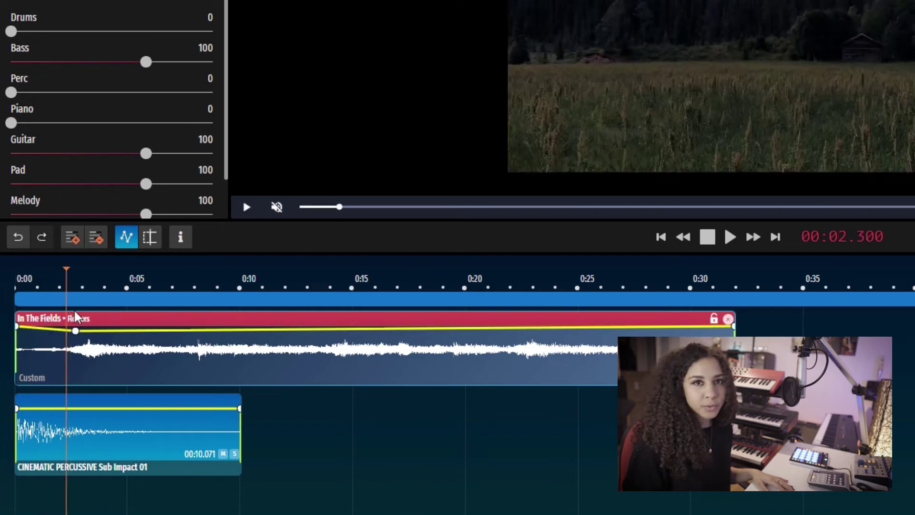
left_click(125, 334)
left_click(282, 335)
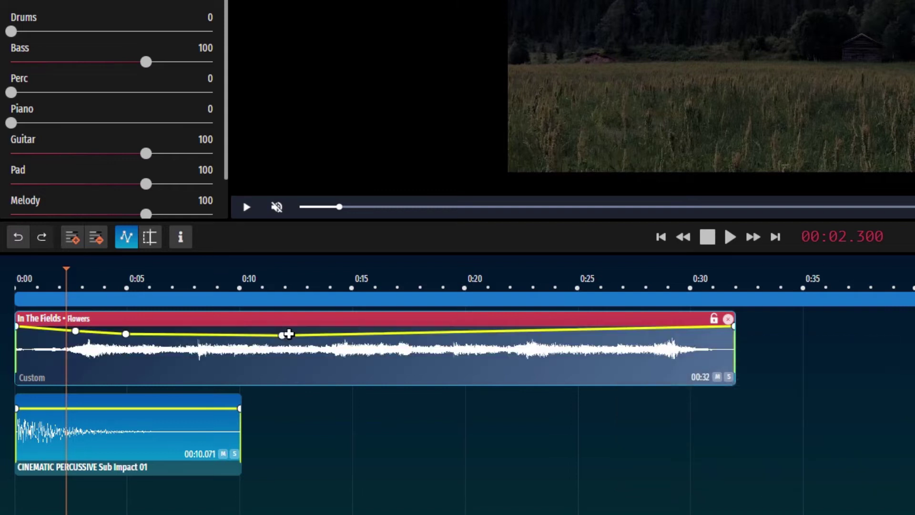
left_click(323, 336)
left_click(390, 338)
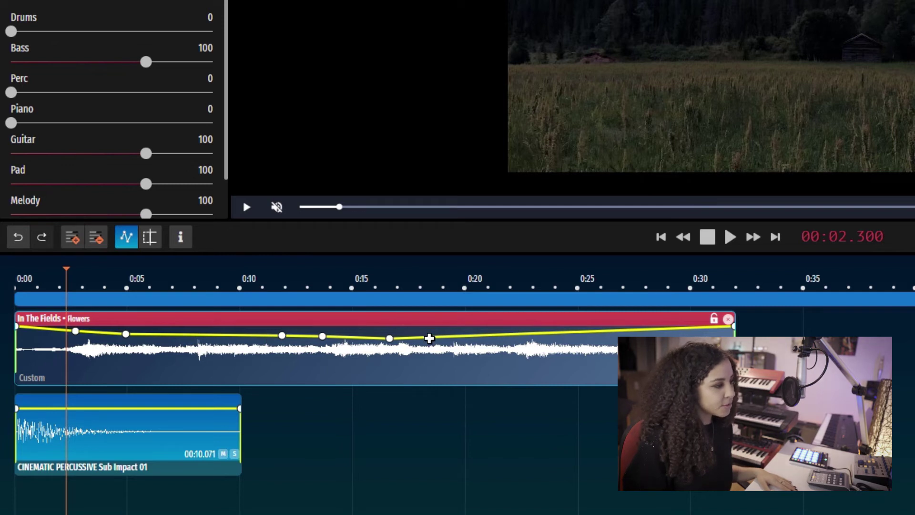
left_click(429, 338)
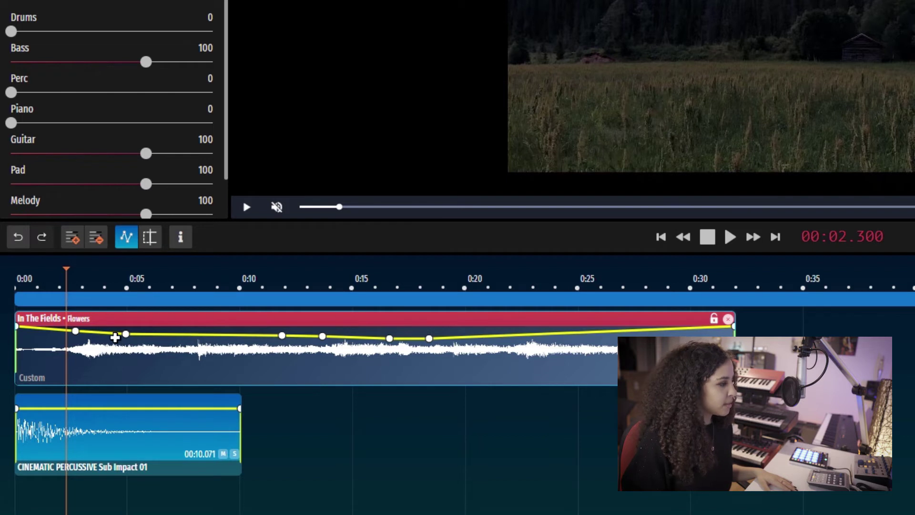
Pull the volume down between 0:02 and 0:14 and raise it again after 0:16
left_click_drag(102, 333, 101, 349)
left_click_drag(304, 337, 305, 349)
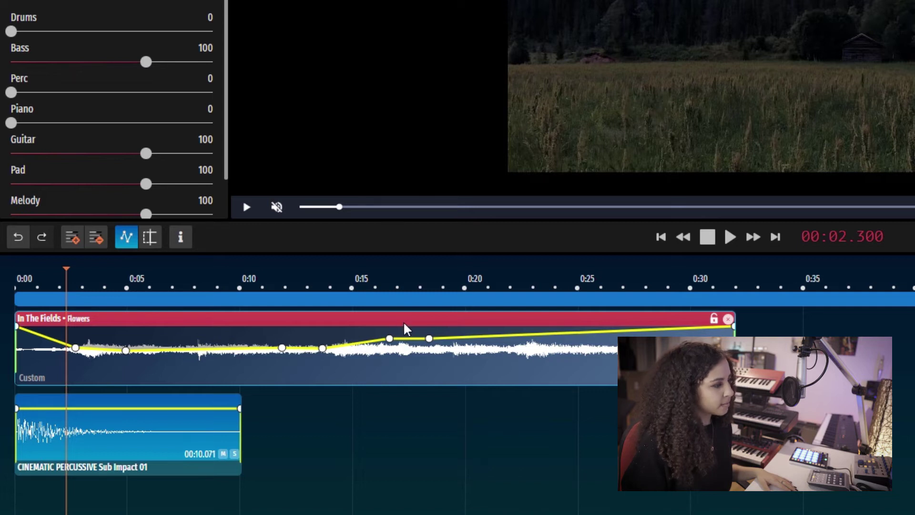
left_click_drag(412, 335, 412, 325)
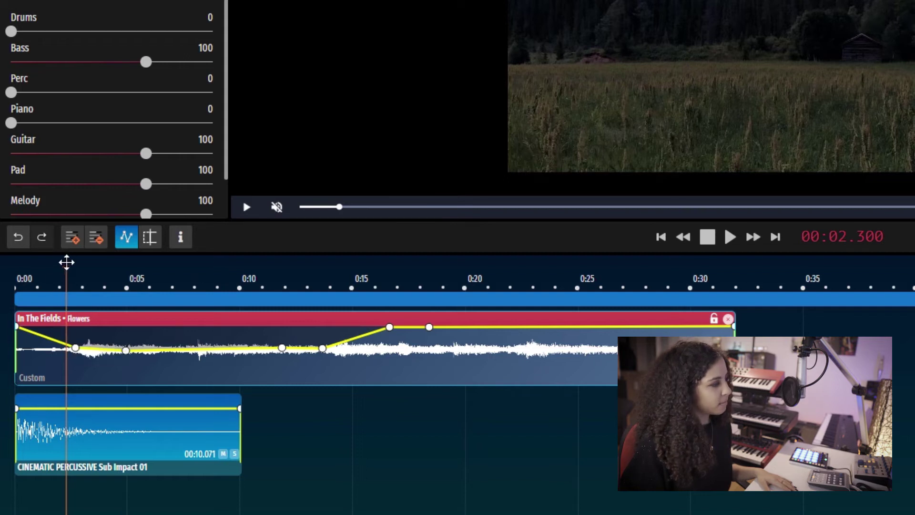
left_click_drag(66, 266, 11, 267)
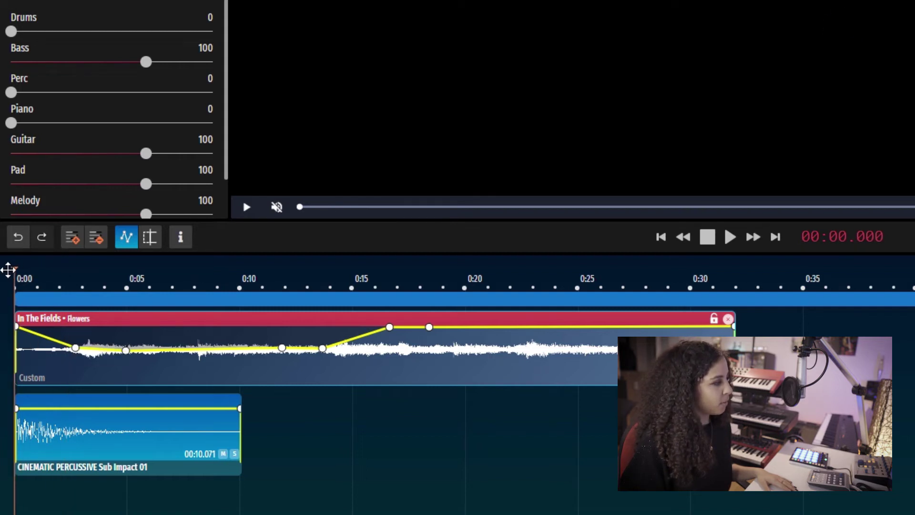
Unmute the preview video, play the project to about 0:22, then rewind to the start
left_click(277, 208)
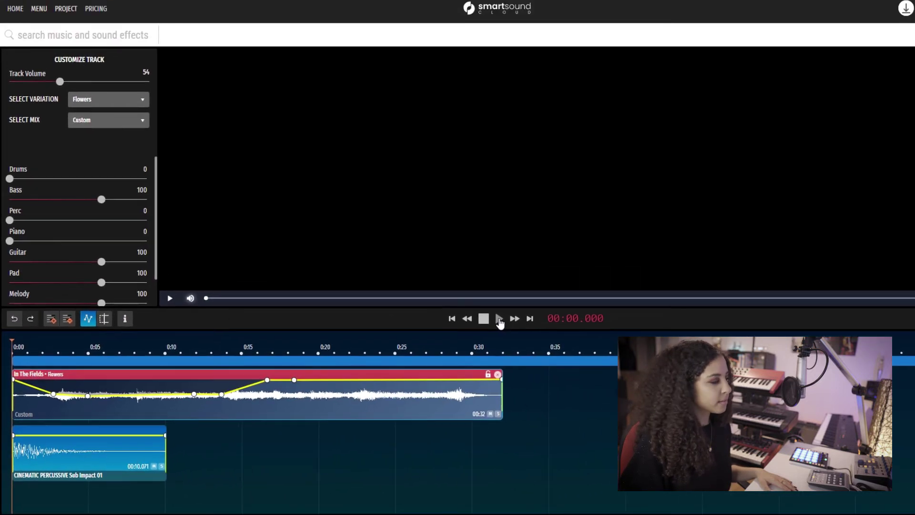
left_click(499, 319)
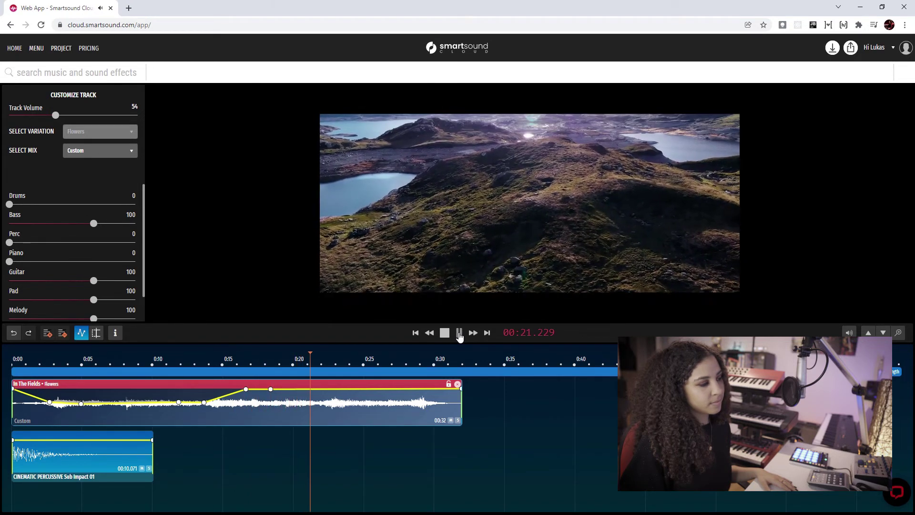
left_click(459, 333)
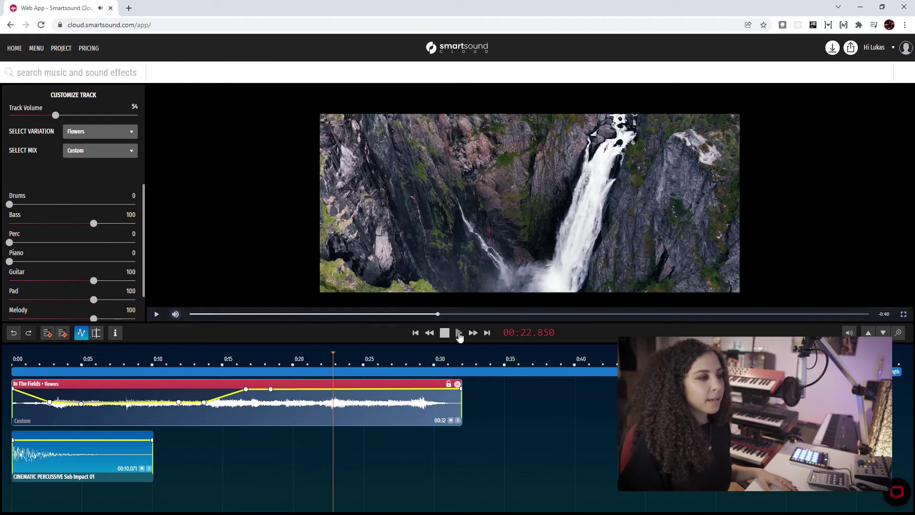
left_click_drag(334, 352, 28, 375)
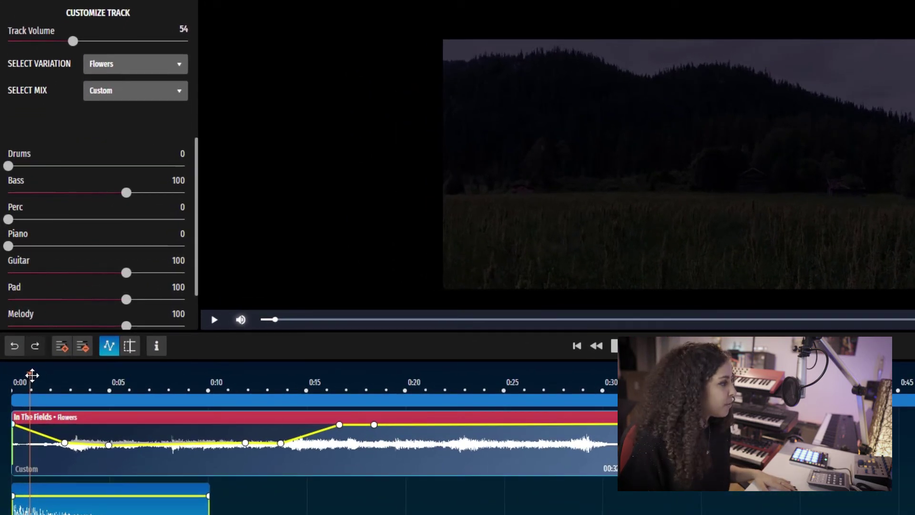
Add a mix change at 0:08 with Drums raised to 127 and Perc to 126
left_click_drag(33, 374, 177, 385)
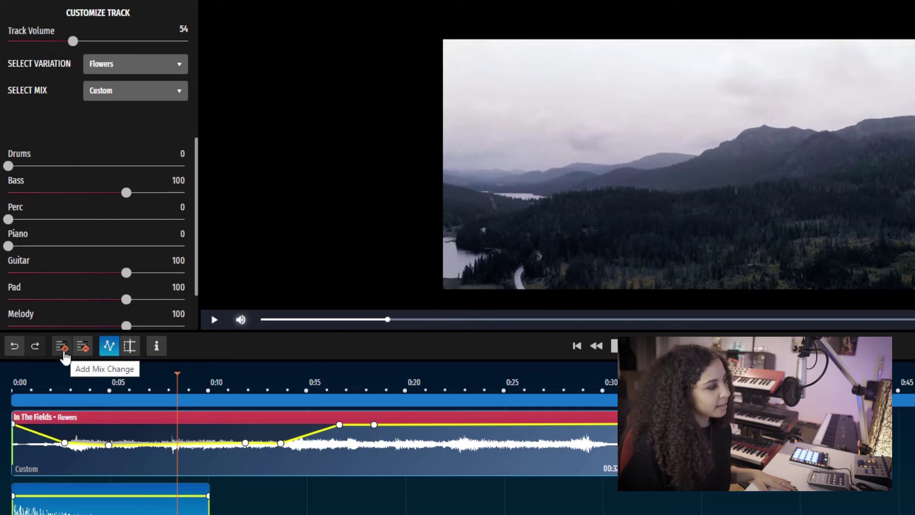
left_click(62, 347)
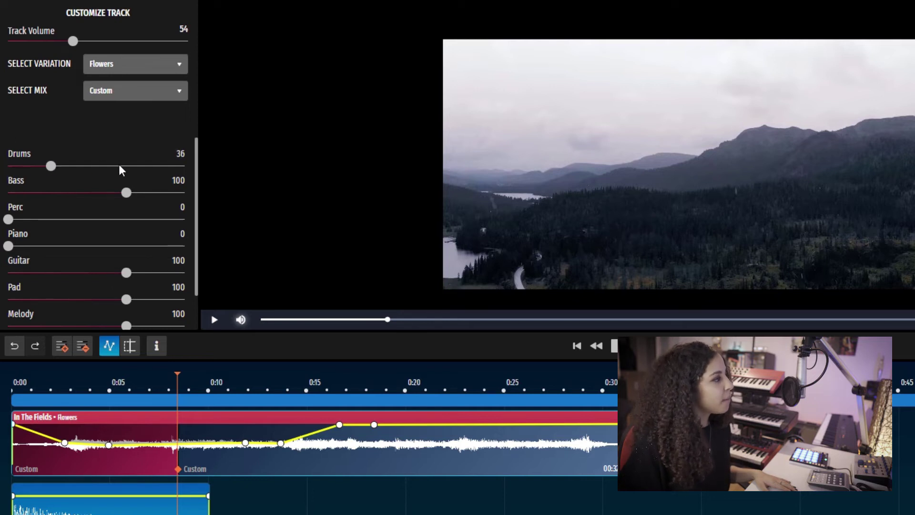
left_click_drag(154, 167, 158, 167)
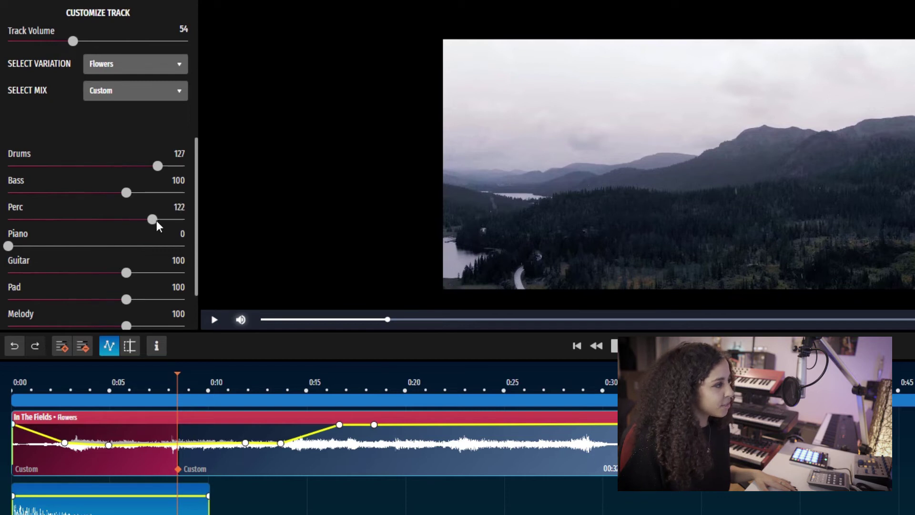
left_click_drag(173, 375, 7, 383)
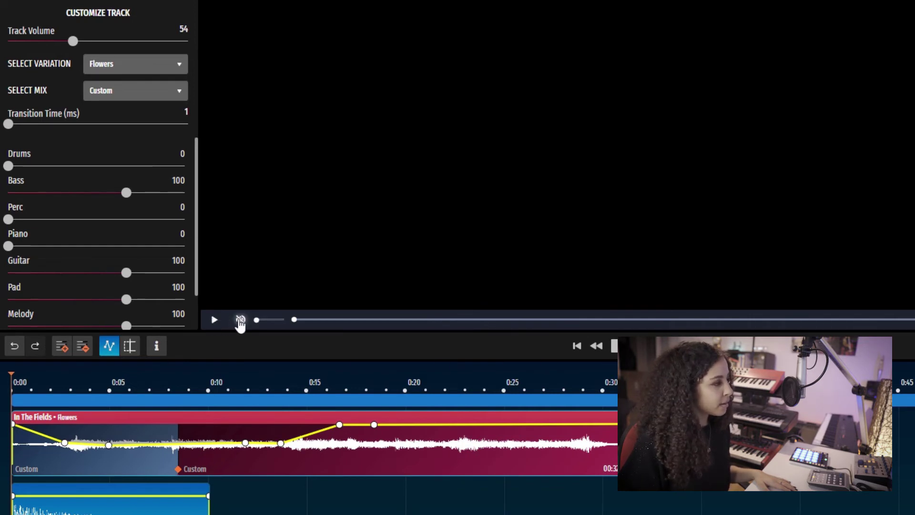
Mute the preview video and play the project up to about 0:18, then rewind
left_click(241, 321)
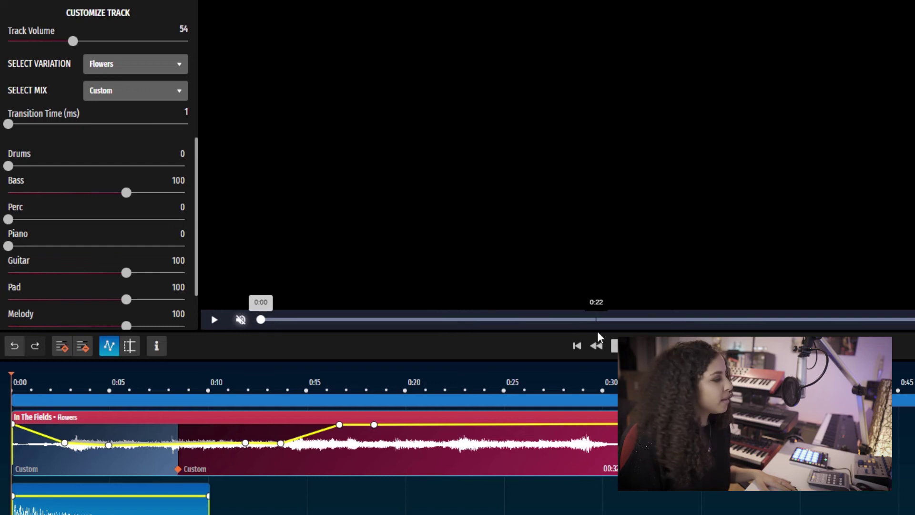
key("space")
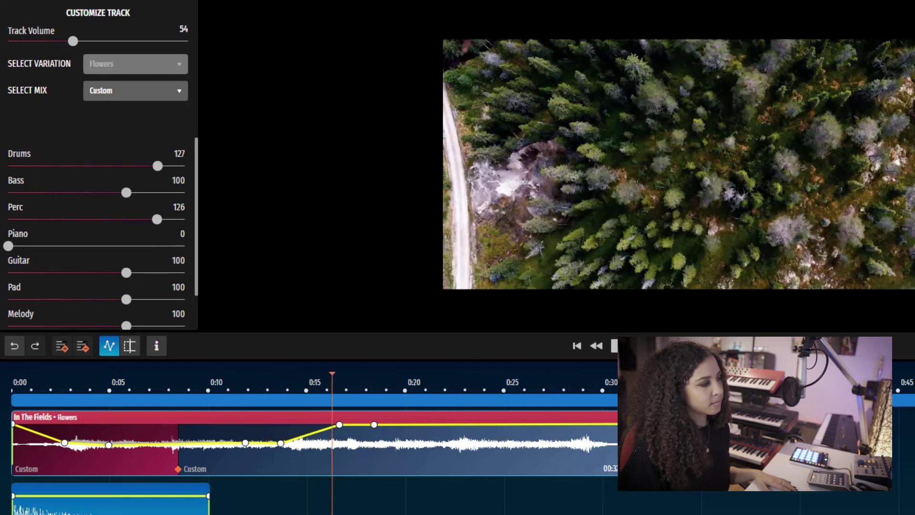
key("space")
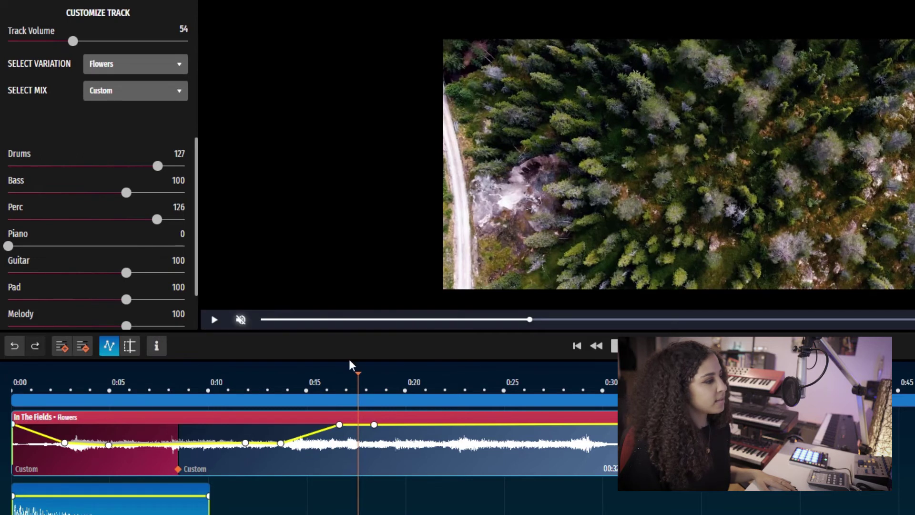
left_click_drag(359, 370, 12, 379)
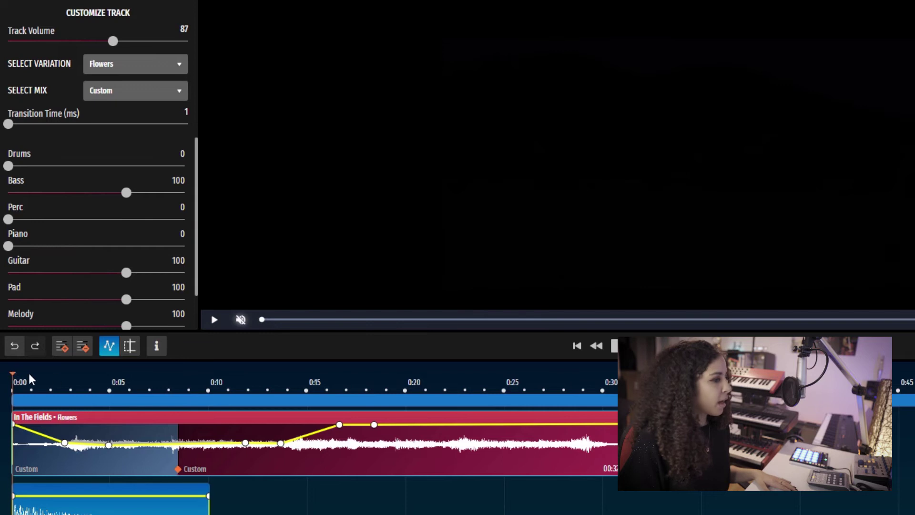
Find the waterfall shot near 0:26 and open the music and sound effects search
left_click_drag(56, 379, 572, 392)
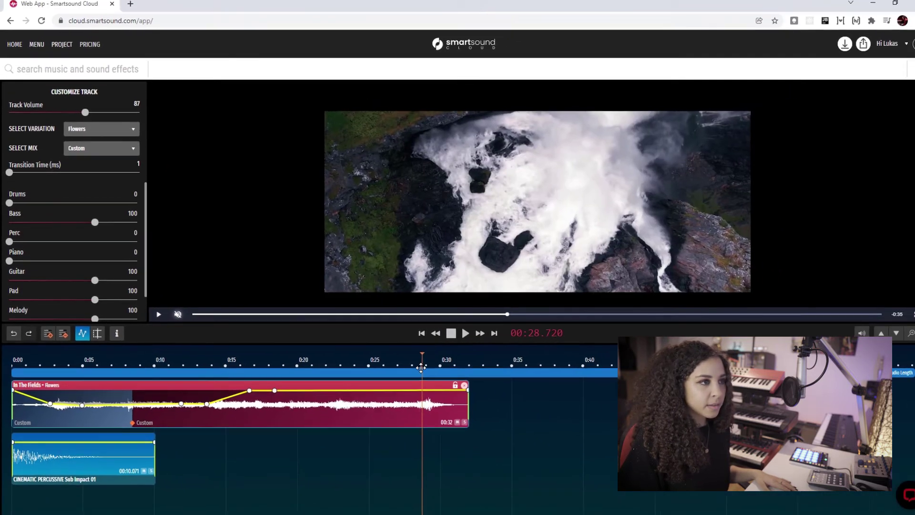
left_click_drag(421, 367, 383, 371)
left_click(59, 77)
Search sound effects for 'waterfa', preview and add ATMO WATERFALL Small Ripple Loop 01 at 0:23
left_click(95, 111)
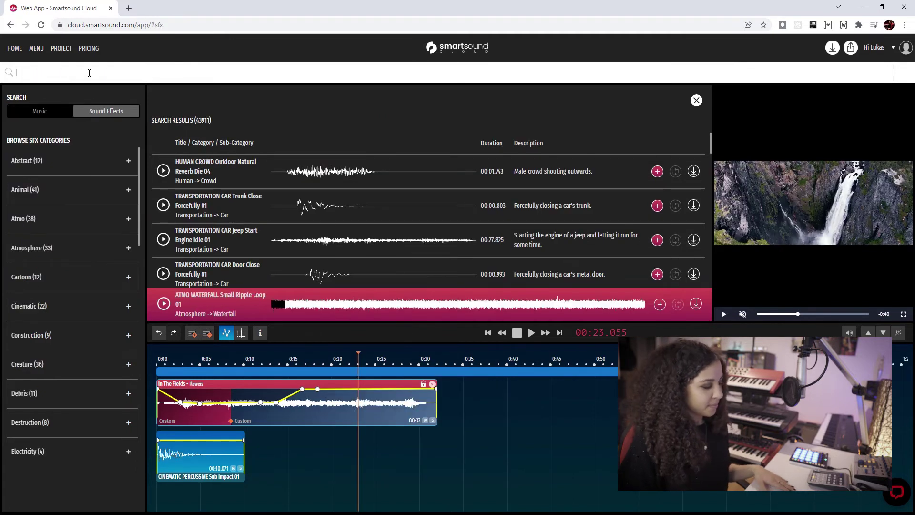
type("waterfall")
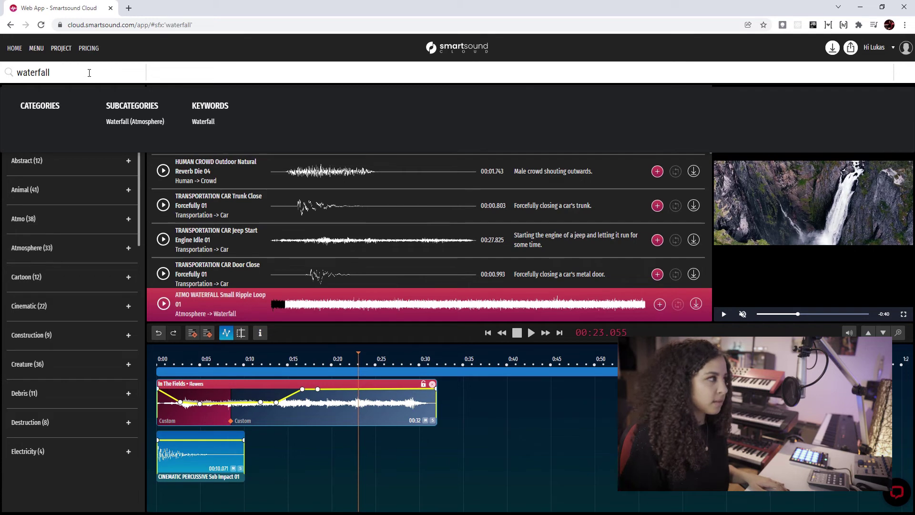
key("Return")
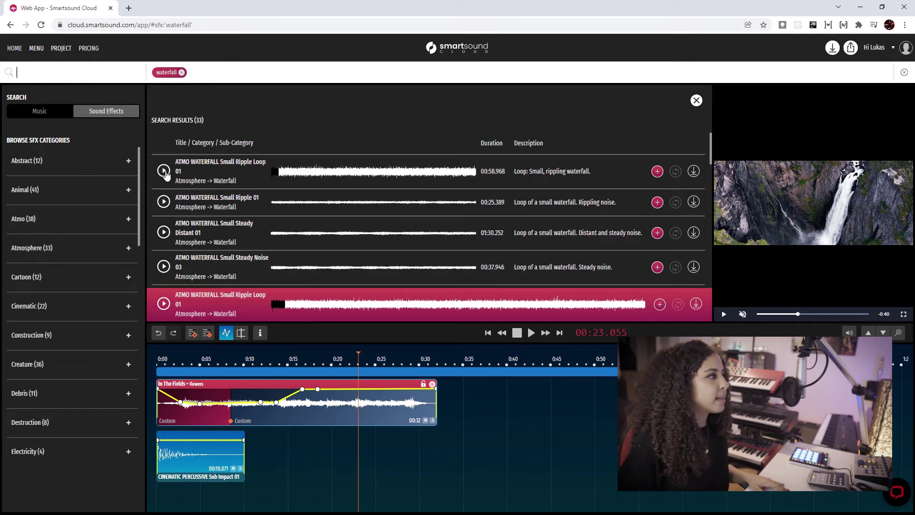
left_click(162, 173)
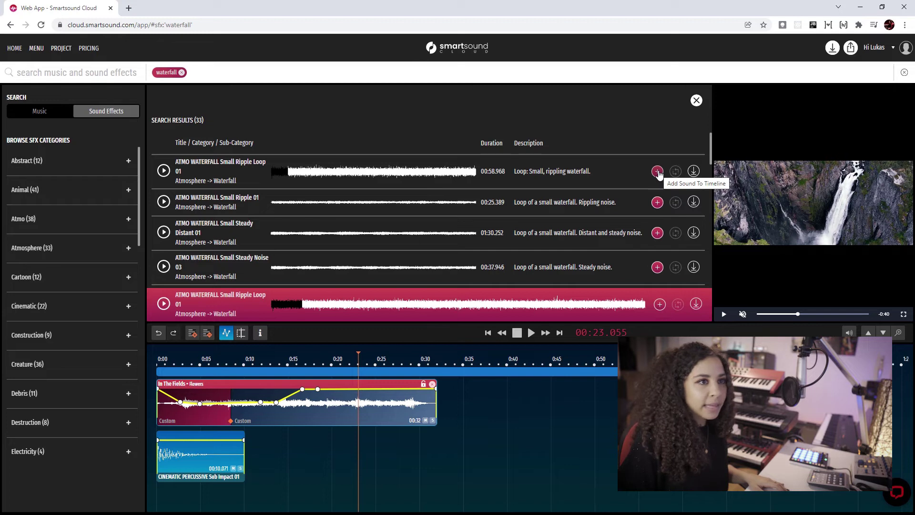
left_click(658, 172)
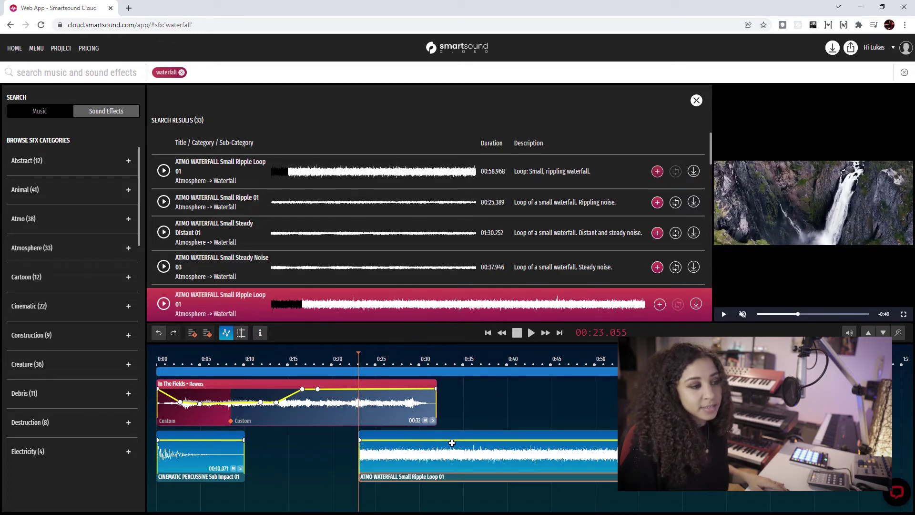
Trim the waterfall clip to about 5.7 seconds and lower its track volume to 41
left_click(696, 101)
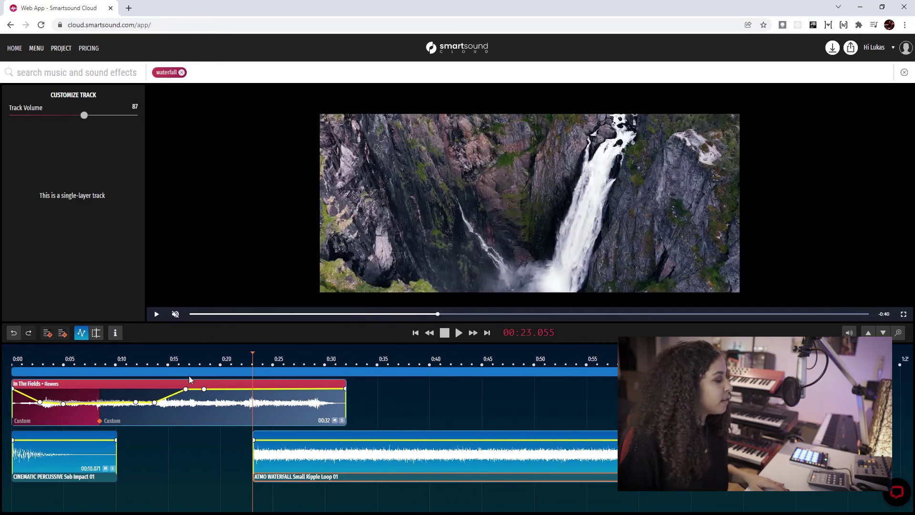
left_click(97, 334)
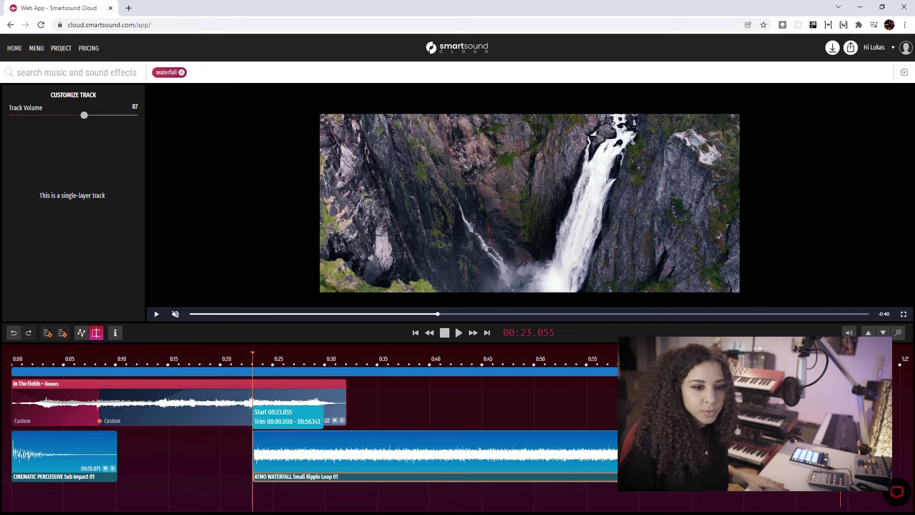
left_click_drag(565, 463, 296, 465)
left_click_drag(251, 354, 313, 366)
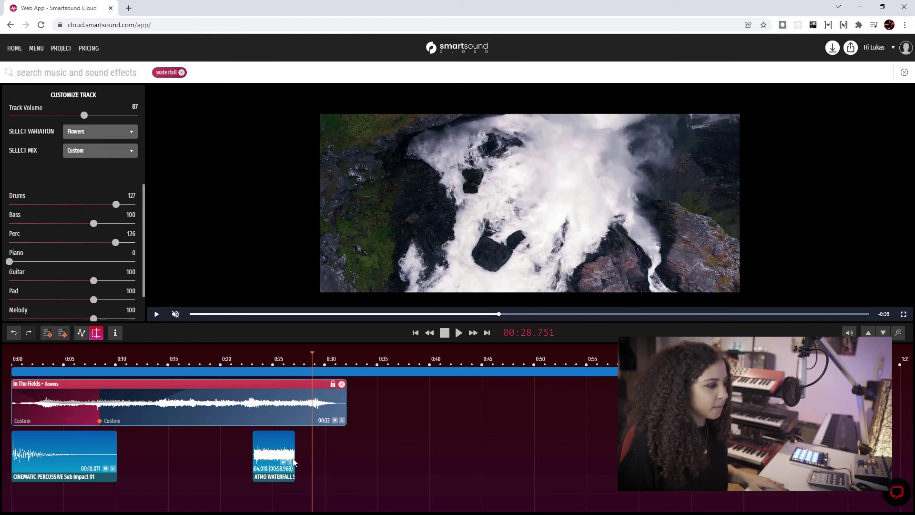
left_click_drag(294, 460, 318, 457)
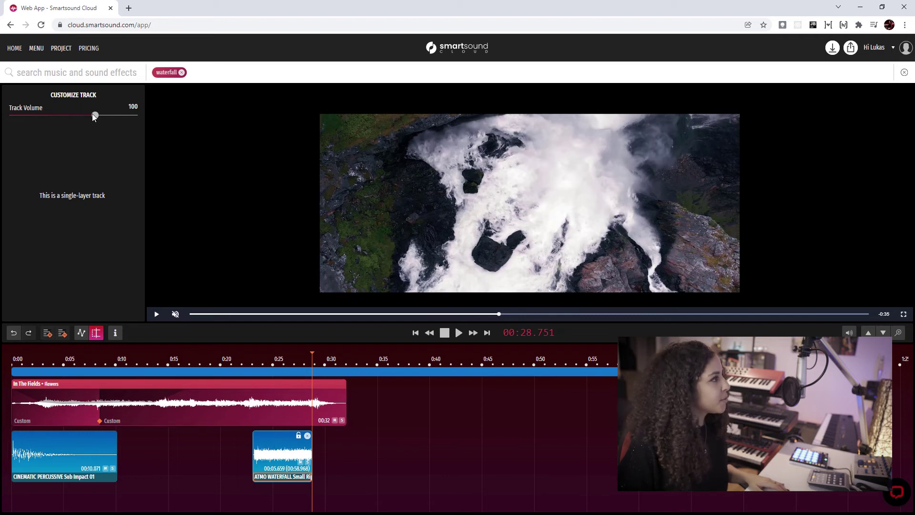
left_click_drag(93, 115, 45, 118)
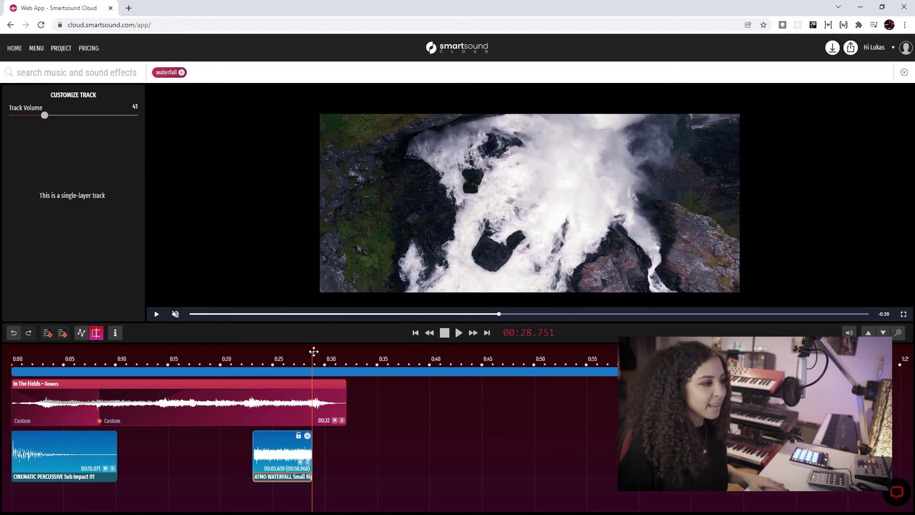
mouse_move(311, 352)
left_mouse_down()
mouse_move(347, 357)
mouse_move(310, 358)
left_mouse_up()
Clear the waterfall filter and add the favourite music track Disruption at 0:30
left_click(326, 361)
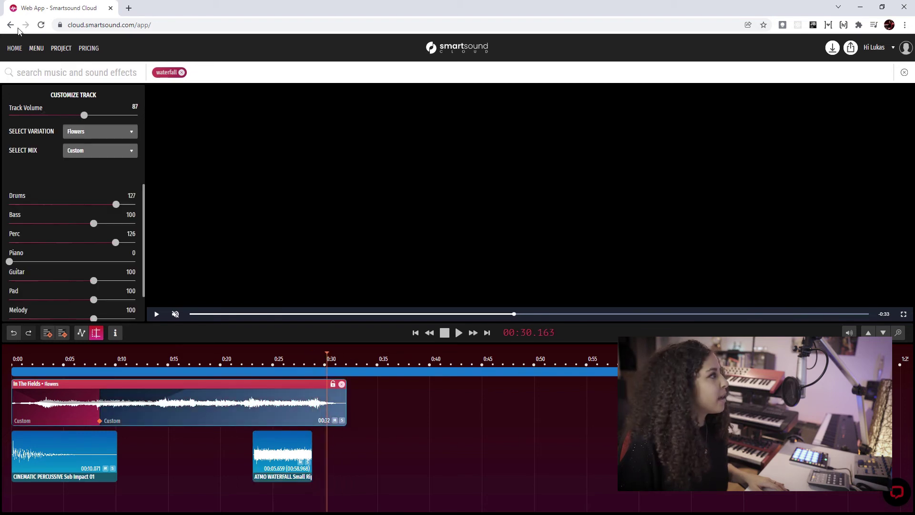
left_click(168, 72)
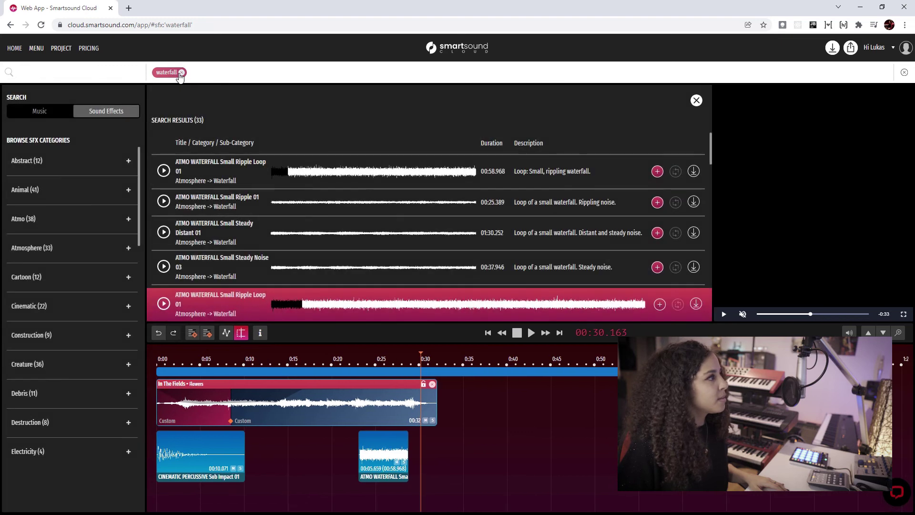
left_click(181, 73)
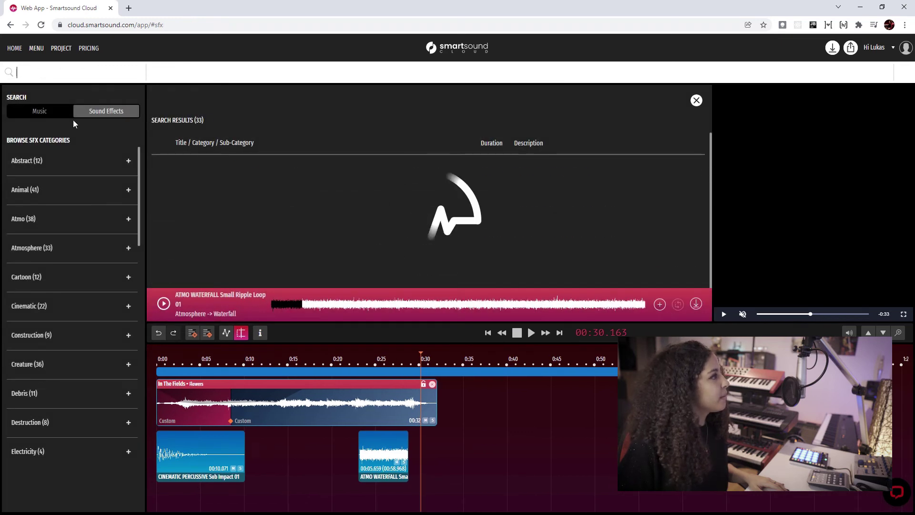
left_click(57, 114)
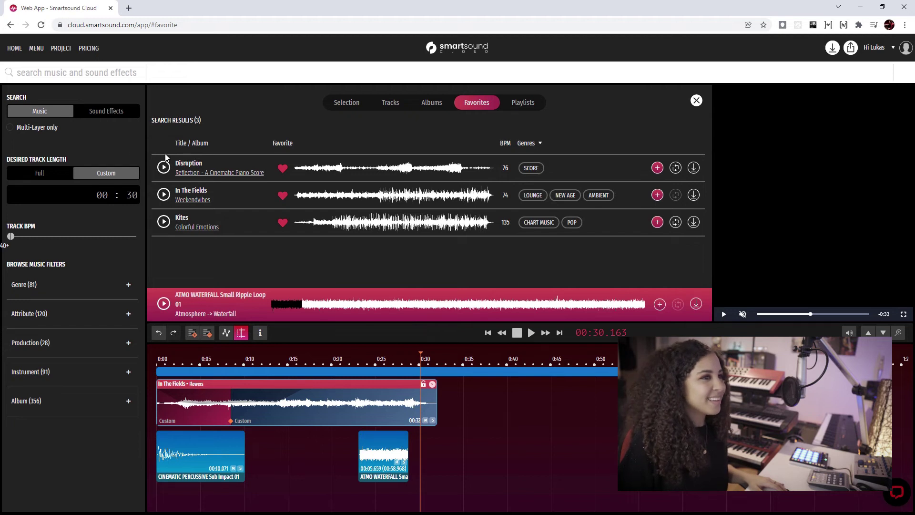
left_click(657, 170)
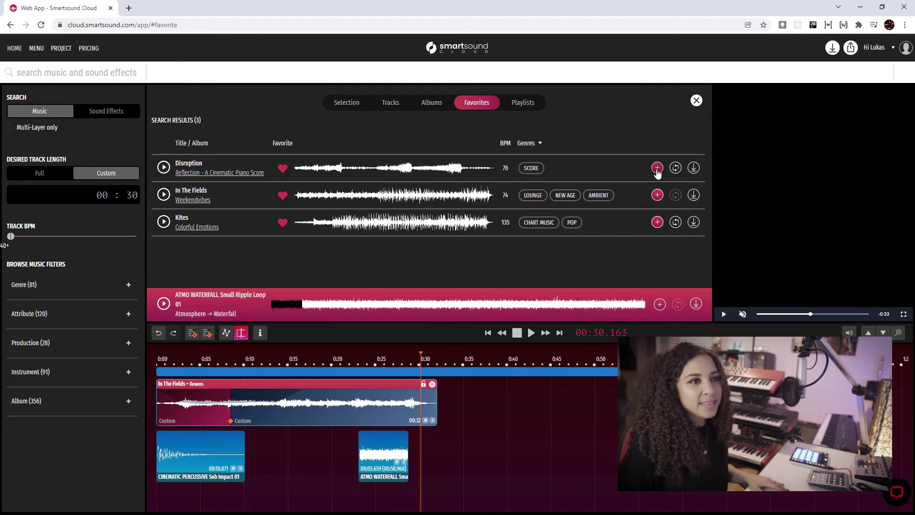
left_click(698, 101)
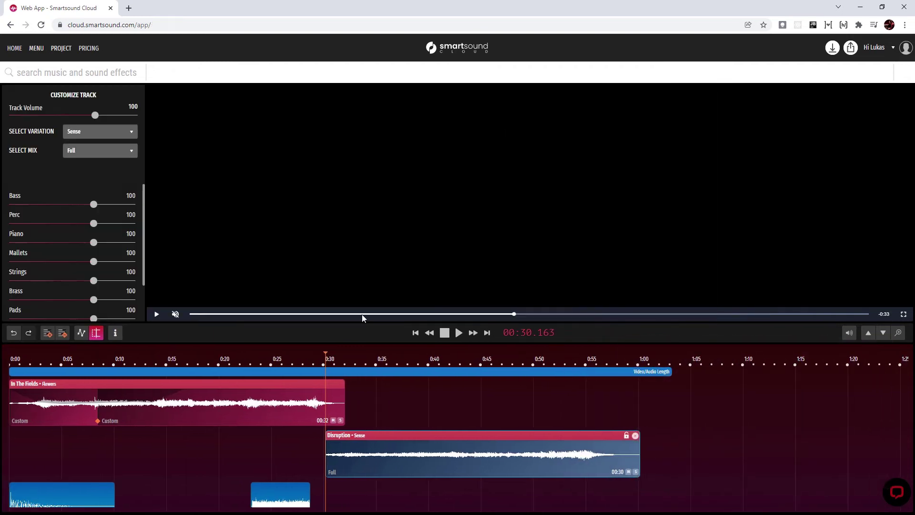
Move Disruption to start at about 0:31.1 and trim In The Fields to end at 00:31.091
left_click_drag(329, 353, 335, 355)
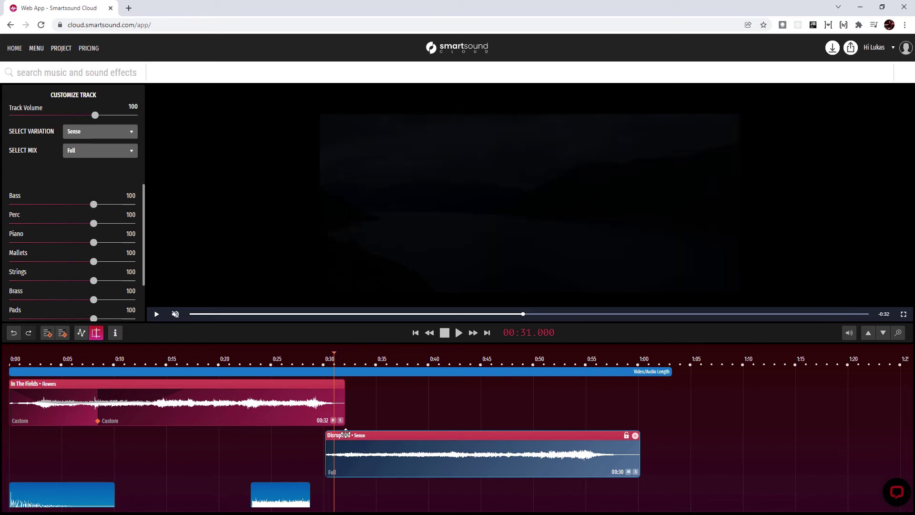
left_click_drag(351, 433, 361, 433)
left_click(342, 400)
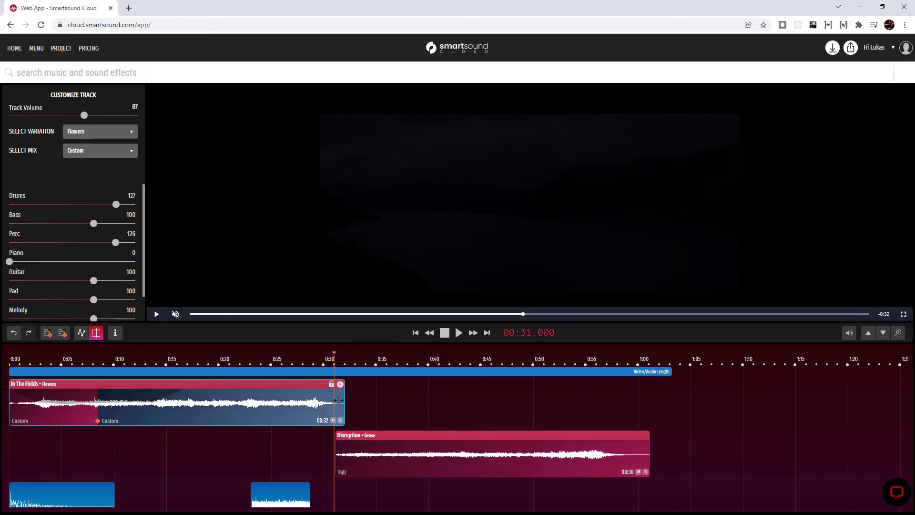
left_click_drag(339, 400, 332, 400)
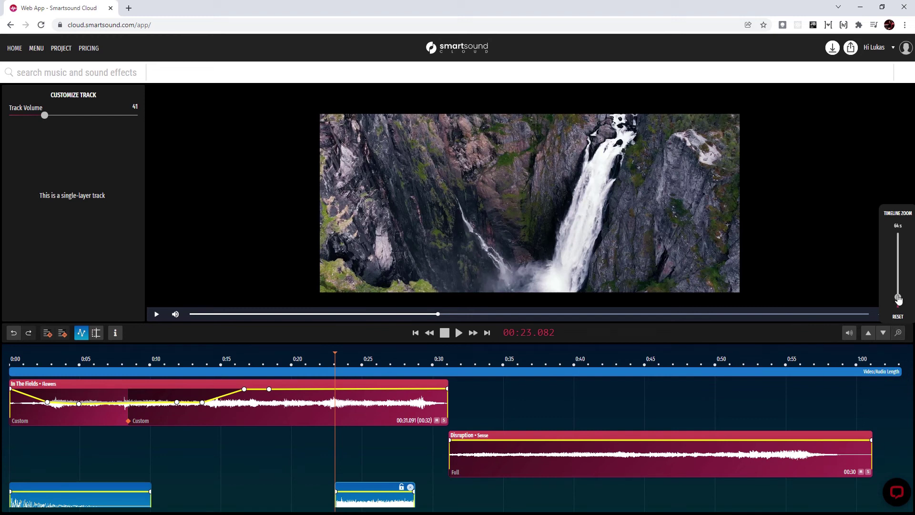
Zoom the timeline to a 43-second span and fade out the end of the waterfall effect
scroll(898, 298, "up", 2)
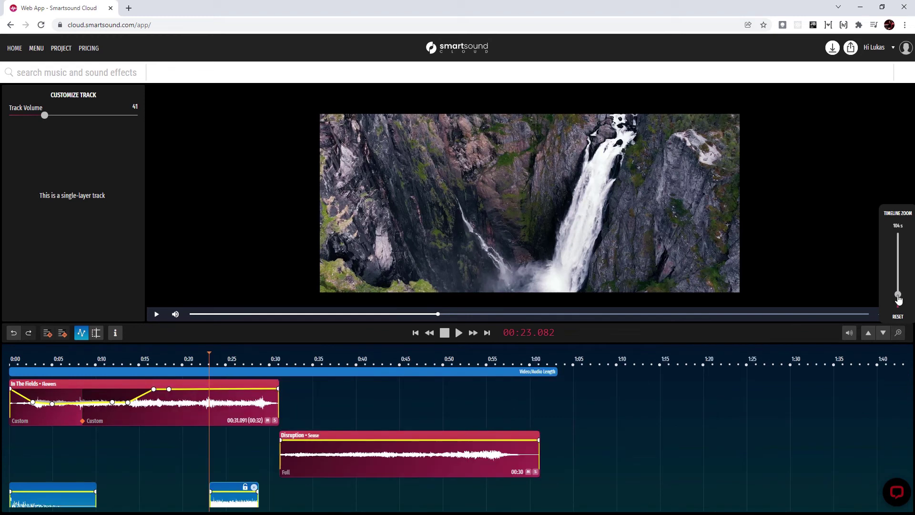
left_click_drag(898, 299, 899, 303)
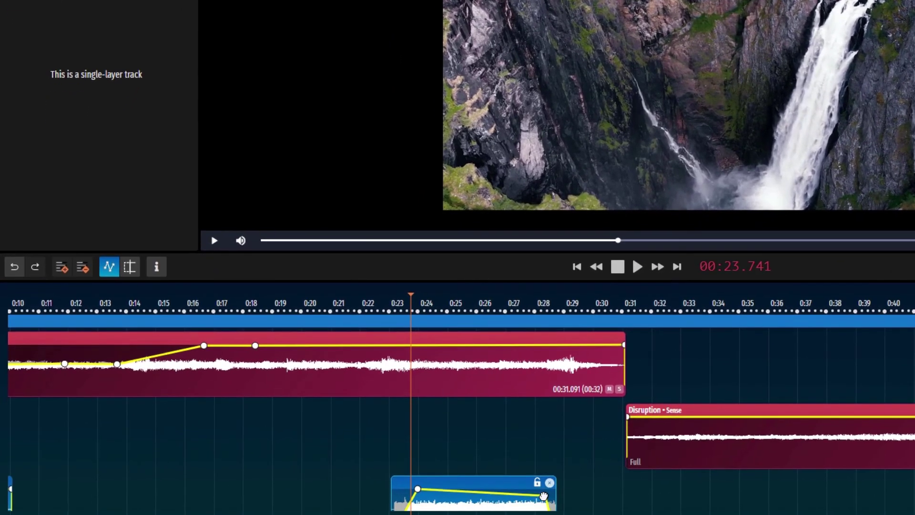
left_click_drag(539, 490, 514, 490)
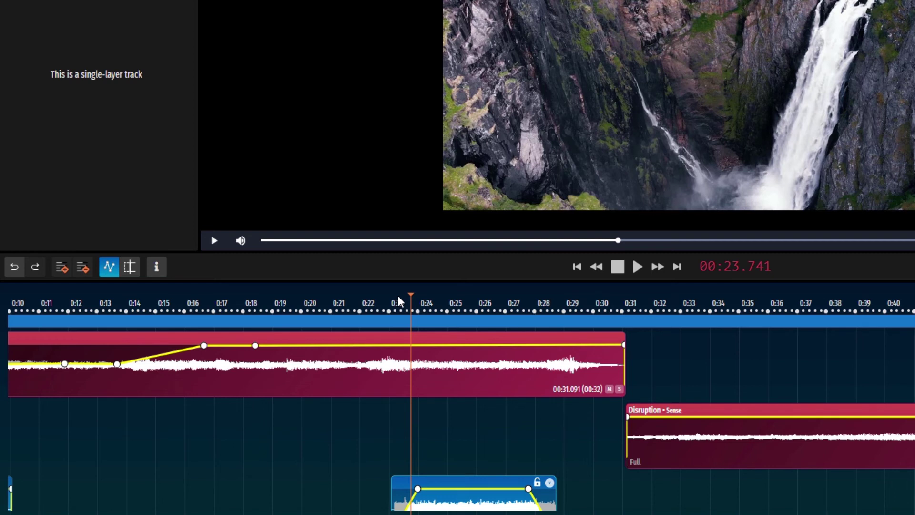
left_click_drag(417, 298, 620, 336)
Set Disruption's track volume to 35 and fade out the end of the clip
left_click(623, 449)
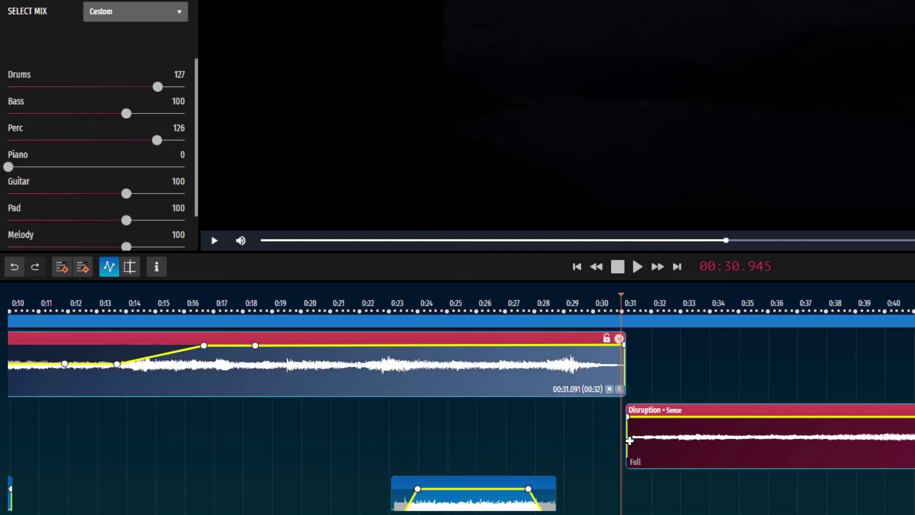
left_click(629, 436)
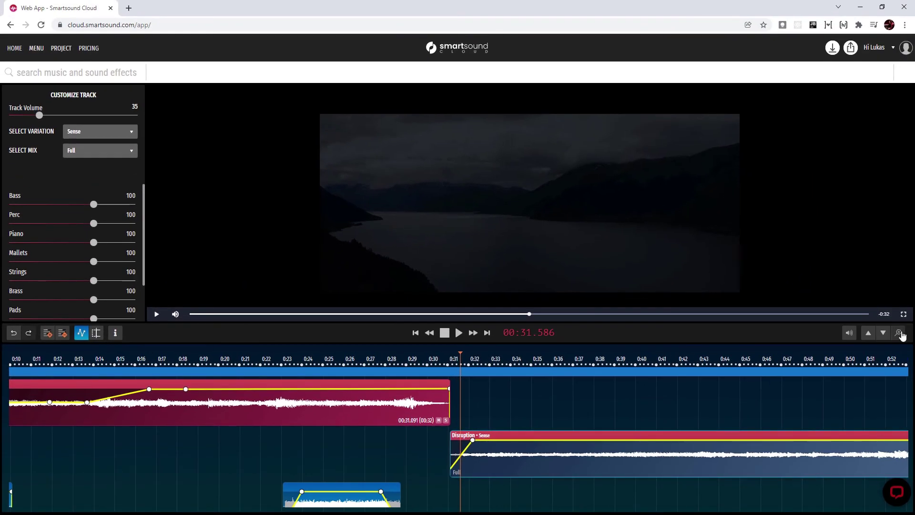
left_click(899, 334)
left_click_drag(900, 296, 899, 288)
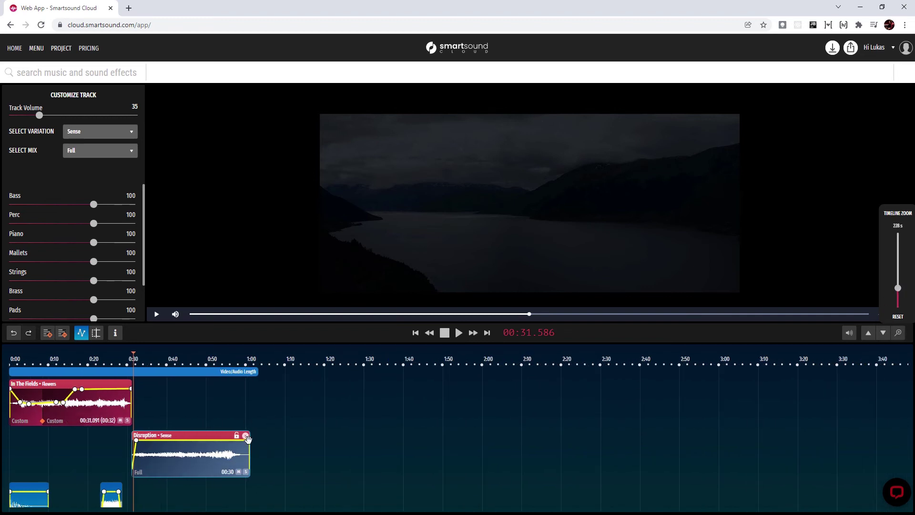
left_click_drag(247, 438, 235, 441)
left_click_drag(137, 440, 145, 401)
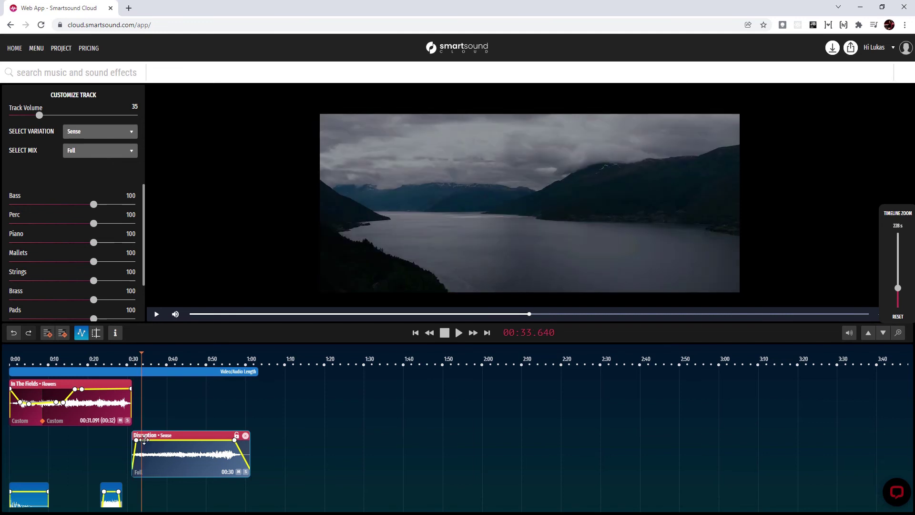
left_click_drag(134, 360, 2, 361)
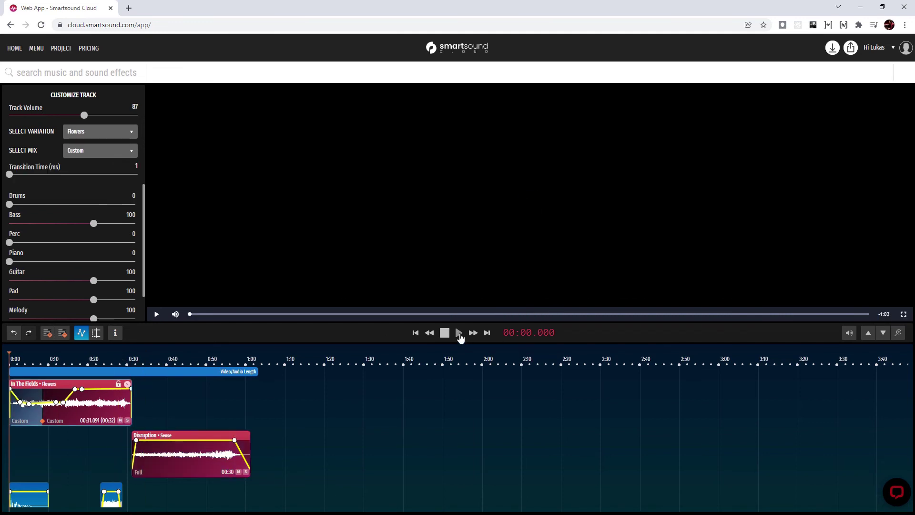
Play the Norway video from the start with its sub-impact, waterfall effect, 'In The Fields' and 'Disruption' tracks
left_click(459, 333)
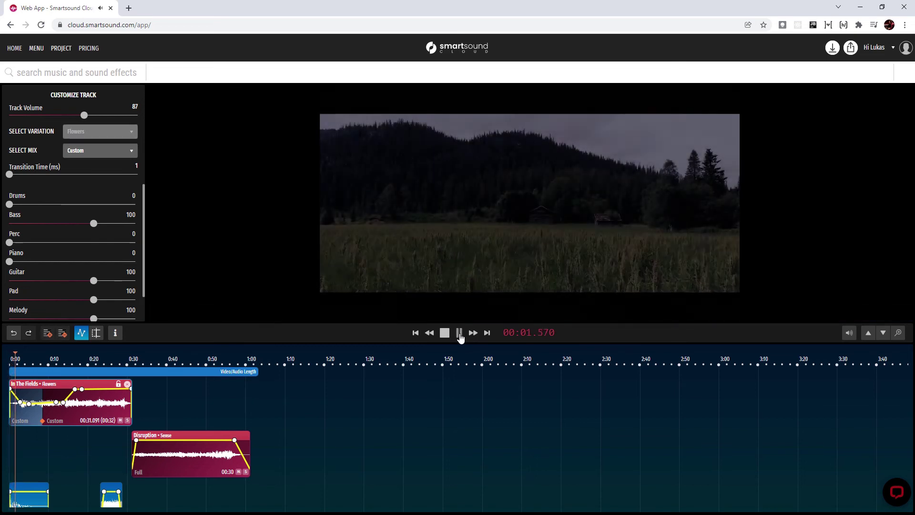